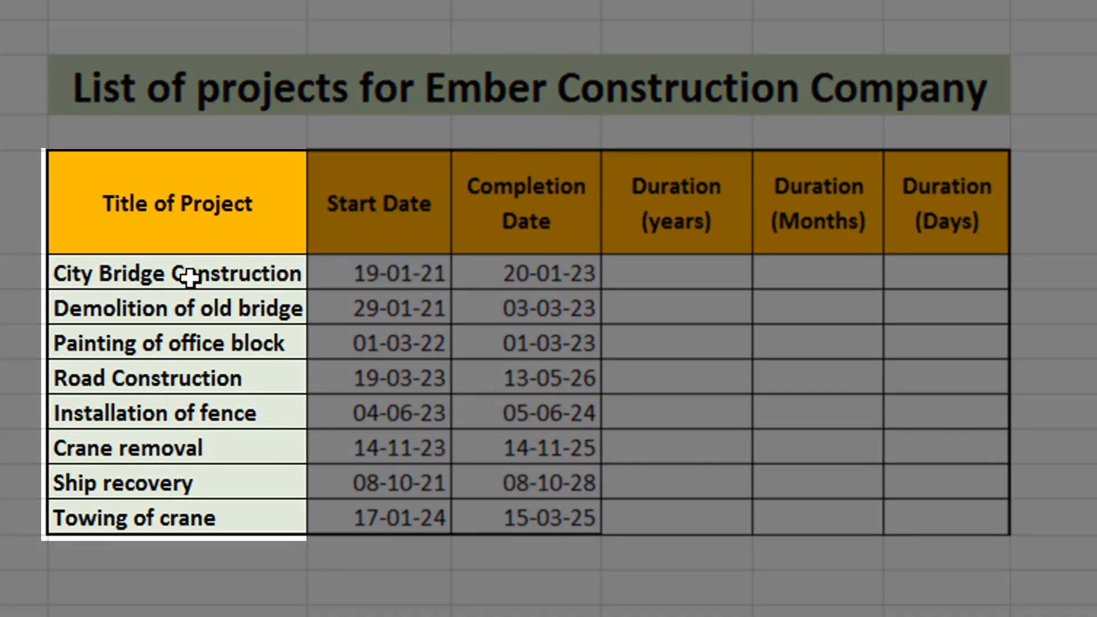
{"action": "left_click_drag", "start_coordinate": [191, 276], "coordinate": [184, 533]}
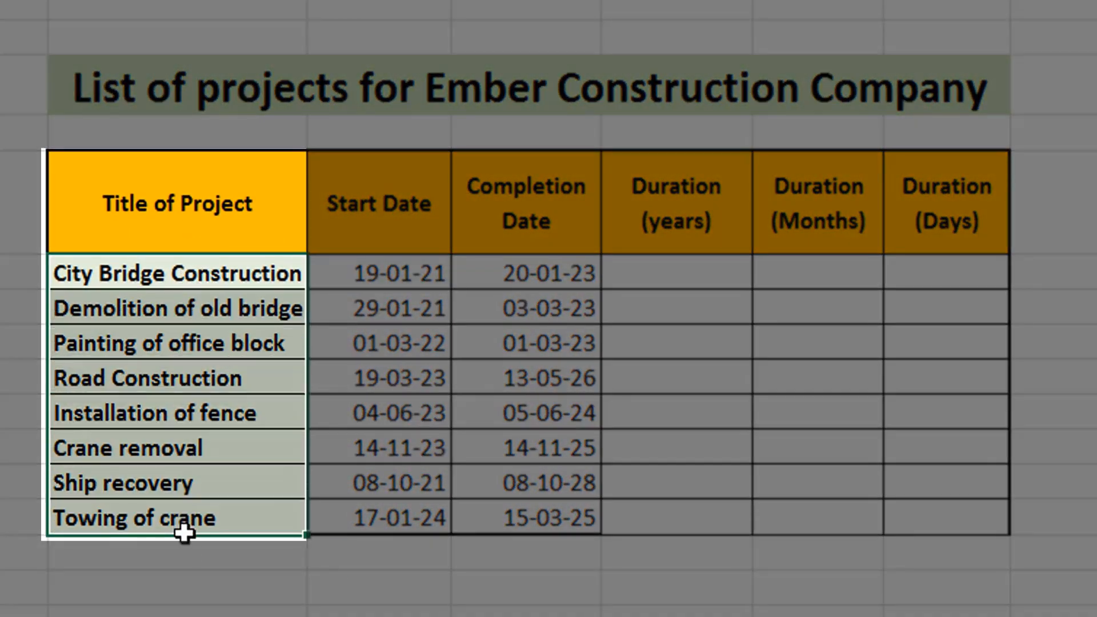
{"action": "left_click", "coordinate": [378, 276]}
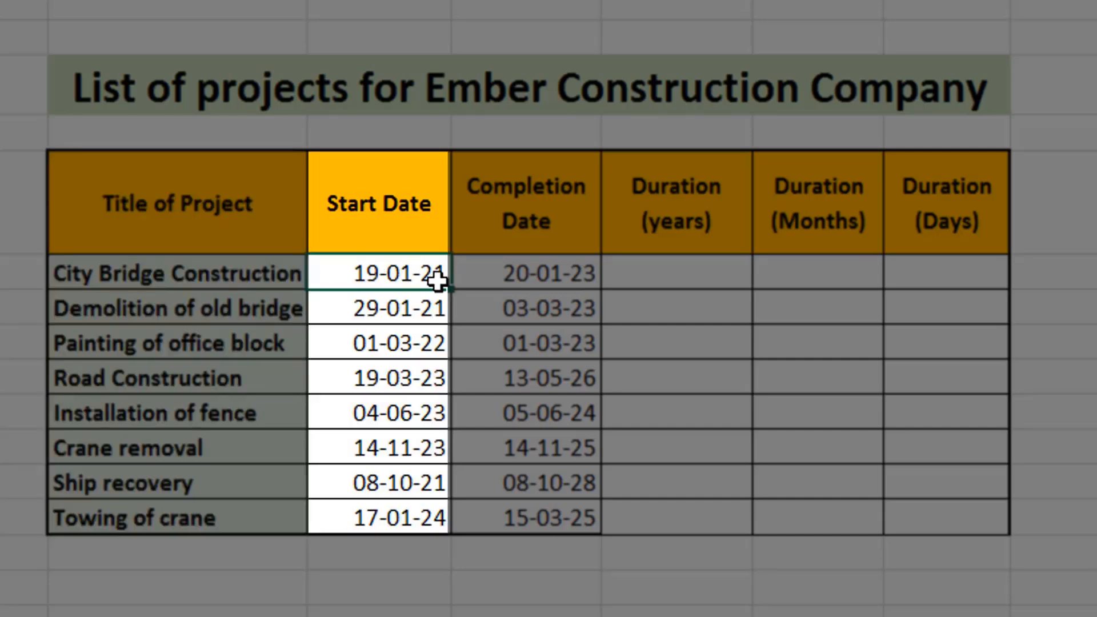
{"action": "left_click", "coordinate": [564, 280]}
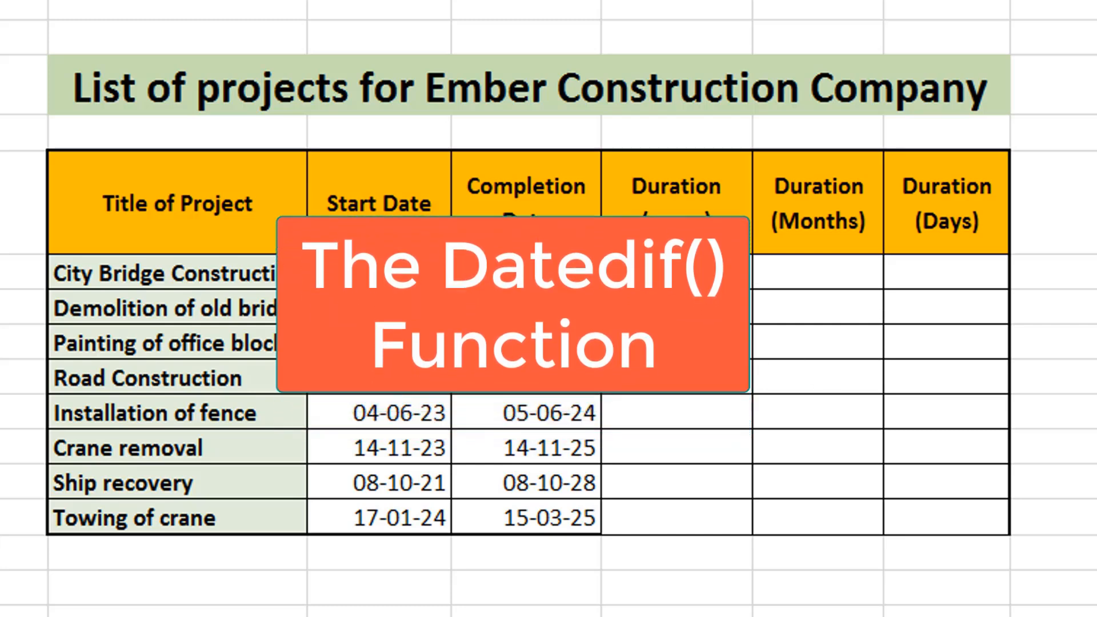
{"action": "left_click", "coordinate": [656, 271]}
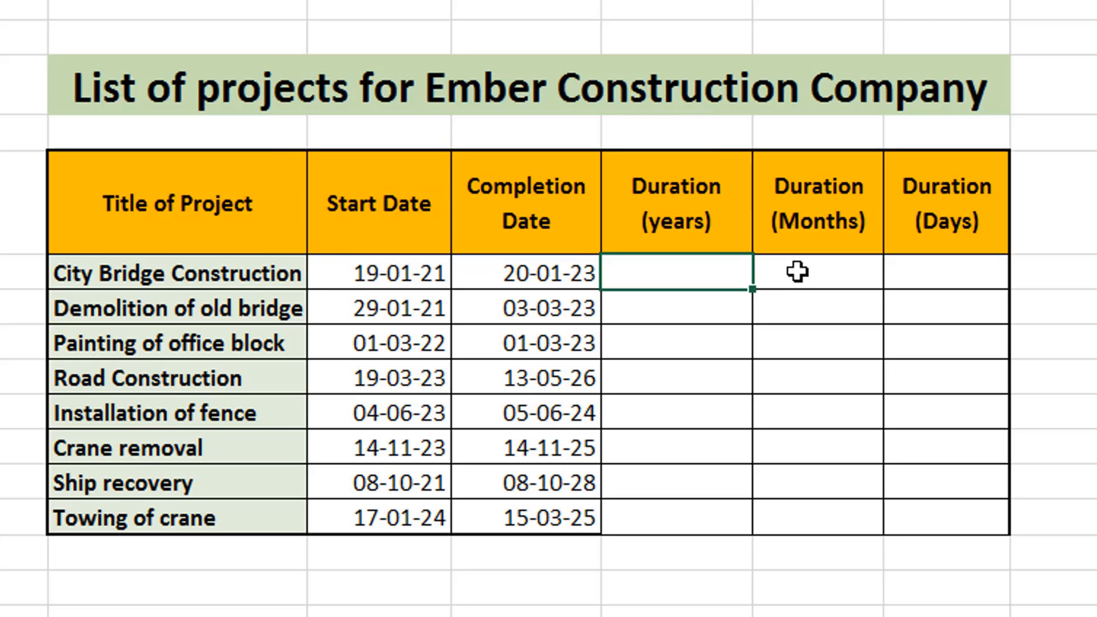
{"action": "left_click", "coordinate": [846, 330]}
Step: Enter =DATEDIF(D7,E7,"Y") in the Duration (years) cell of the City Bridge Construction row
{"action": "left_click", "coordinate": [650, 276]}
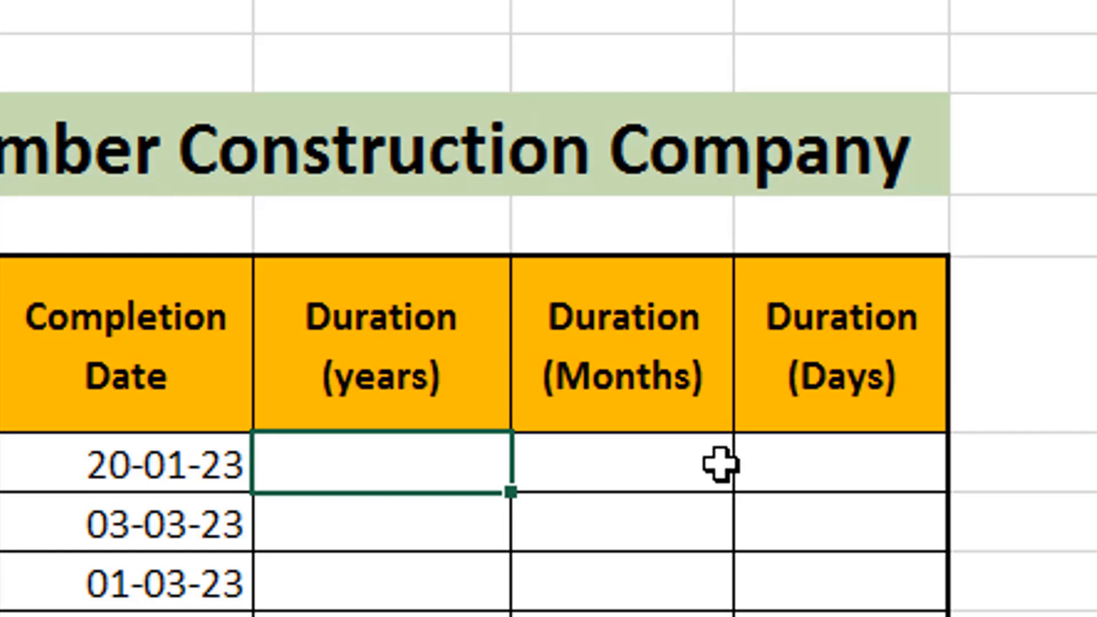
{"action": "type", "text": "=D"}
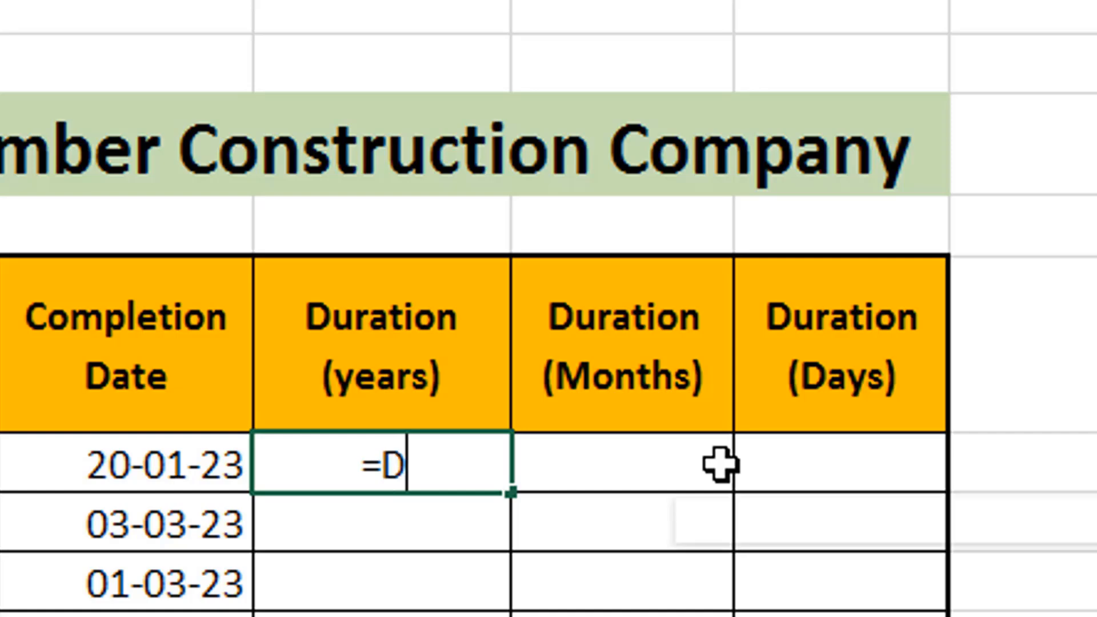
{"action": "type", "text": "ATEDIF"}
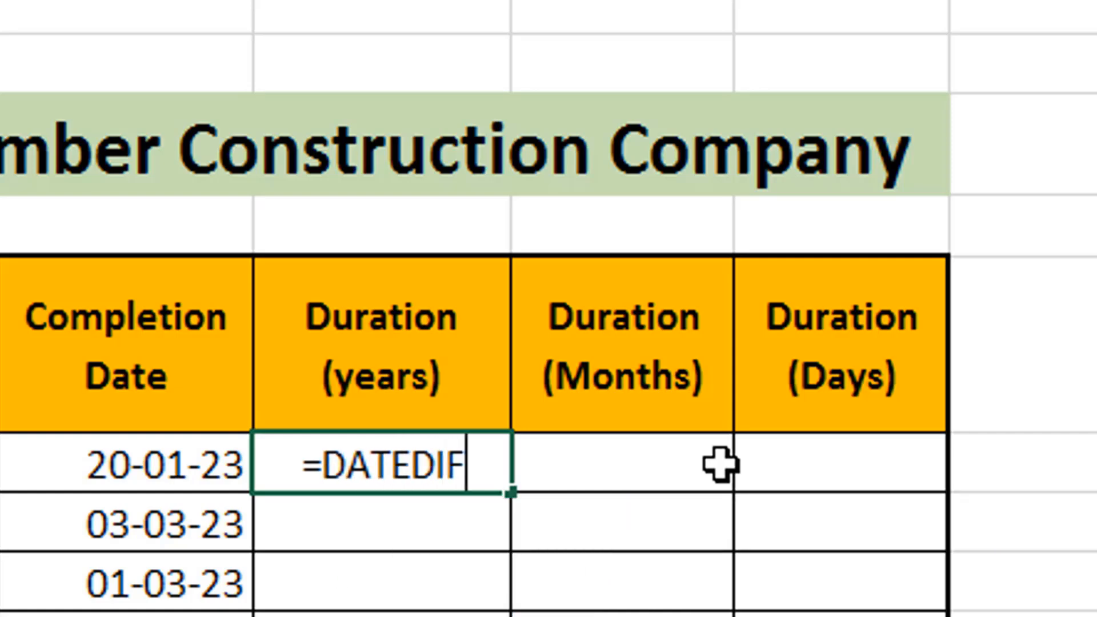
{"action": "type", "text": "("}
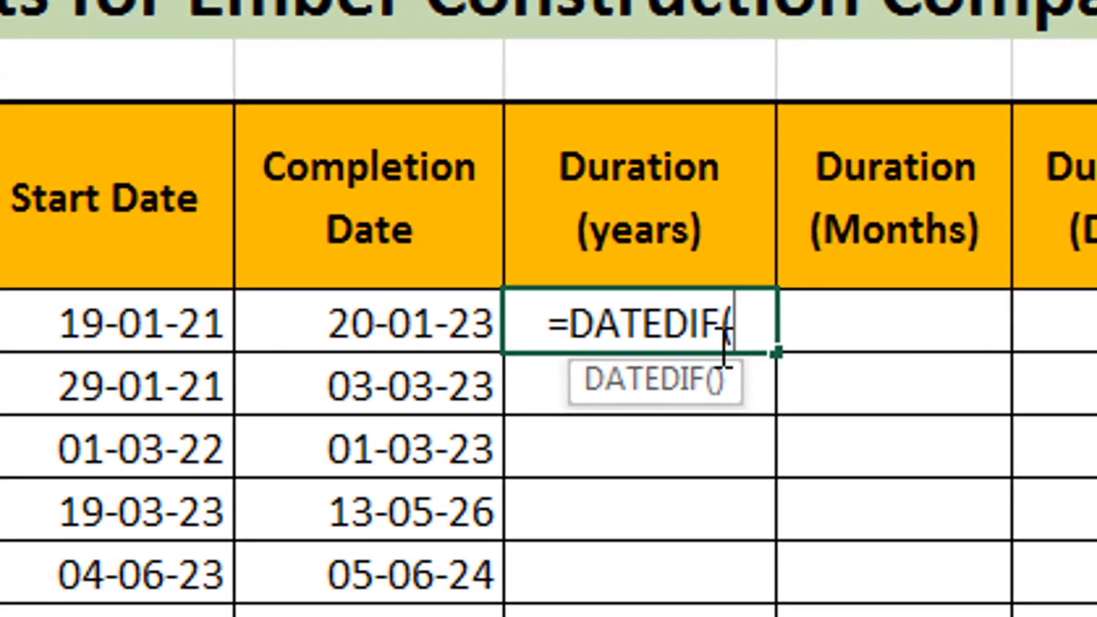
{"action": "left_click", "coordinate": [125, 331]}
{"action": "type", "text": ","}
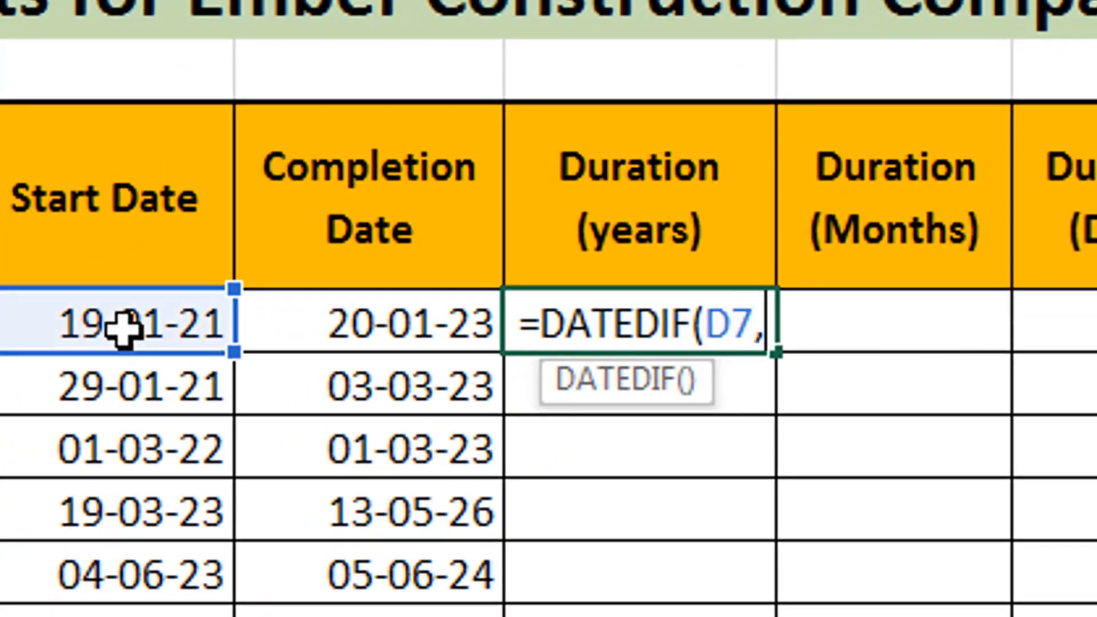
{"action": "left_click", "coordinate": [391, 323]}
{"action": "type", "text": ","}
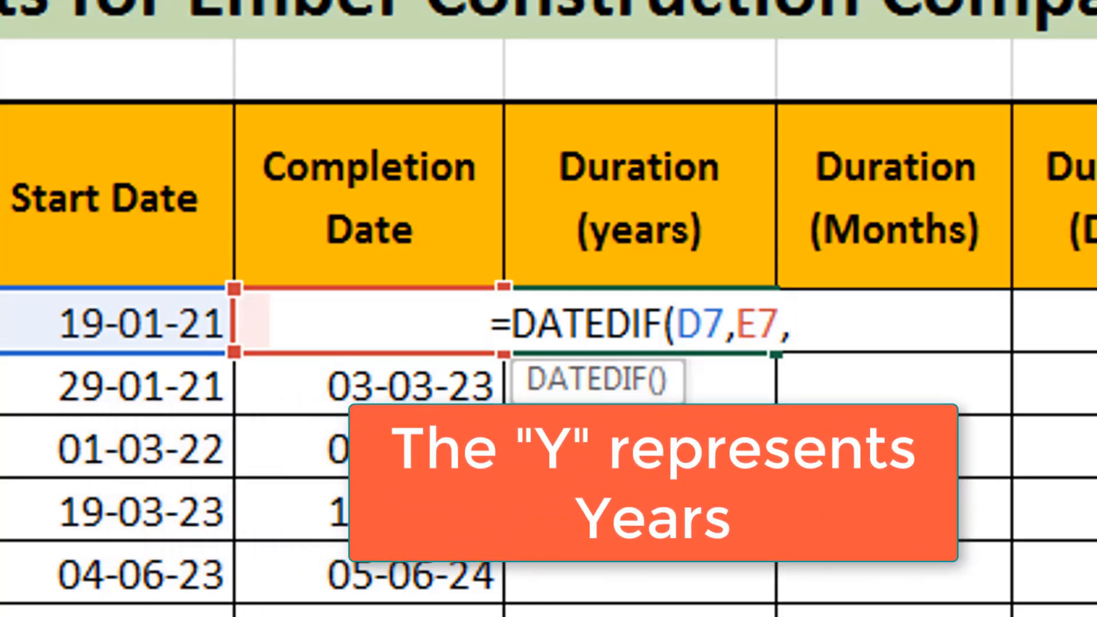
{"action": "type", "text": "\""}
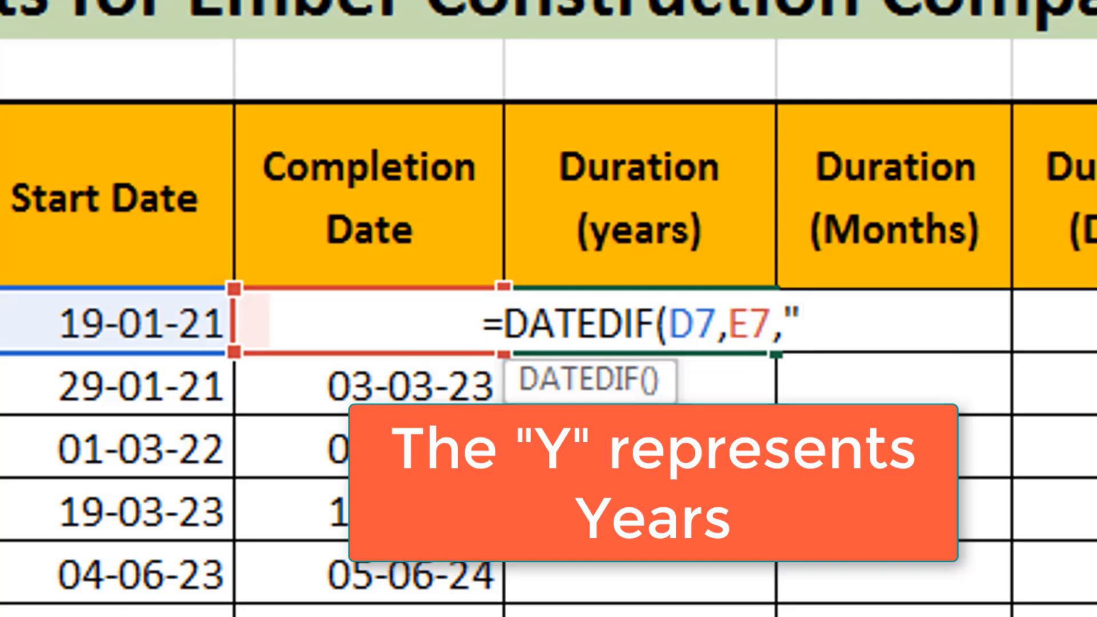
{"action": "type", "text": "Y"}
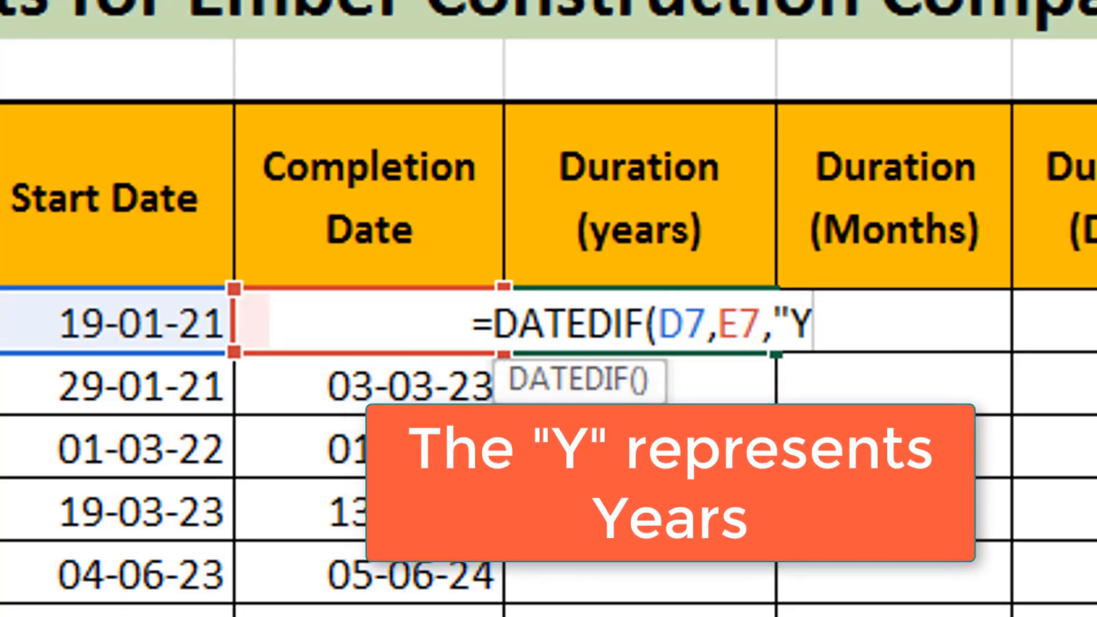
{"action": "type", "text": "\""}
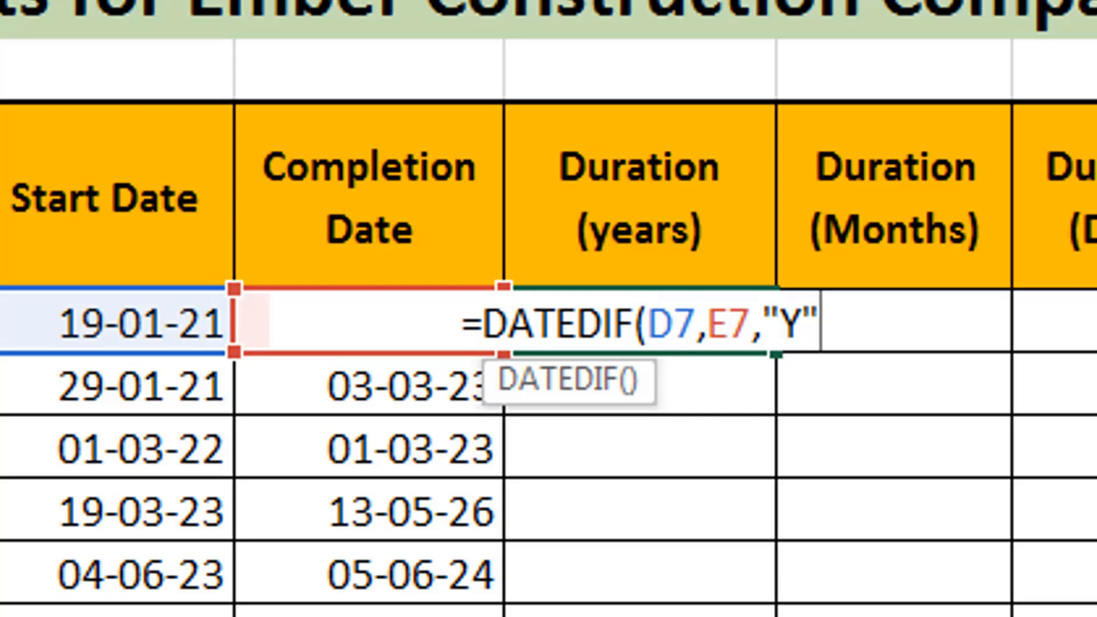
{"action": "type", "text": ")"}
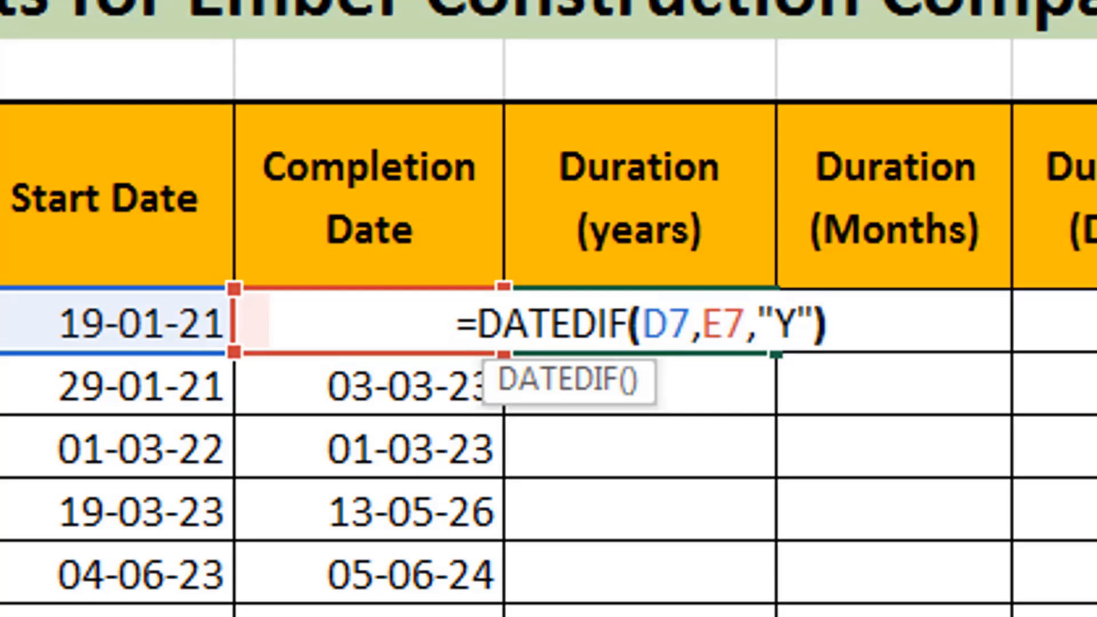
{"action": "key", "text": "Return"}
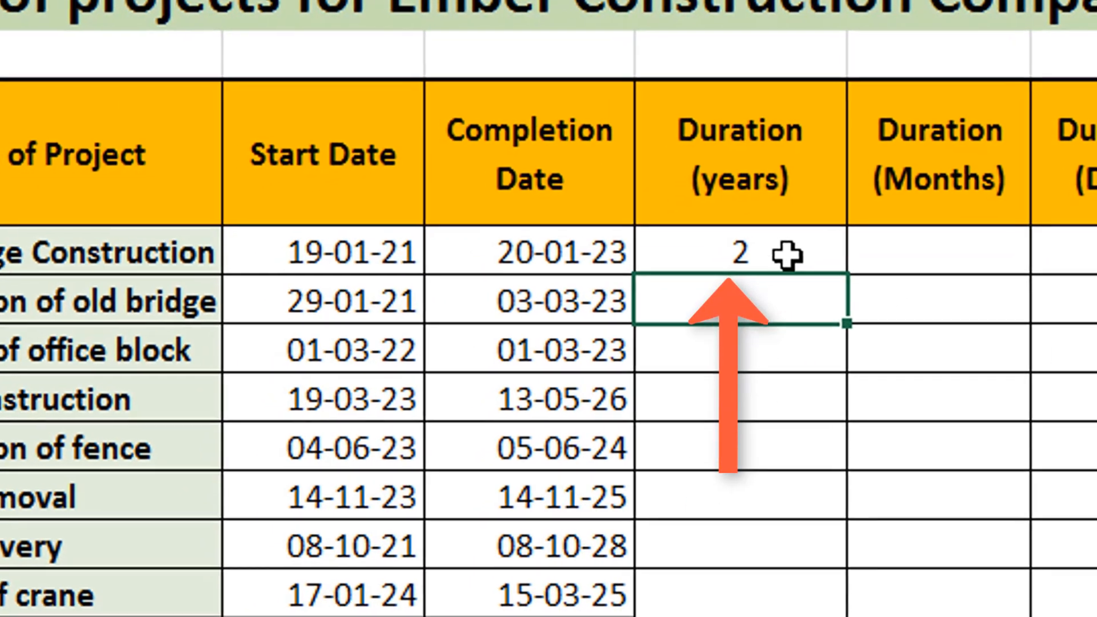
Step: Fill the Duration (years) formula from the City Bridge Construction row down to the Towing of crane row
{"action": "left_click", "coordinate": [787, 254]}
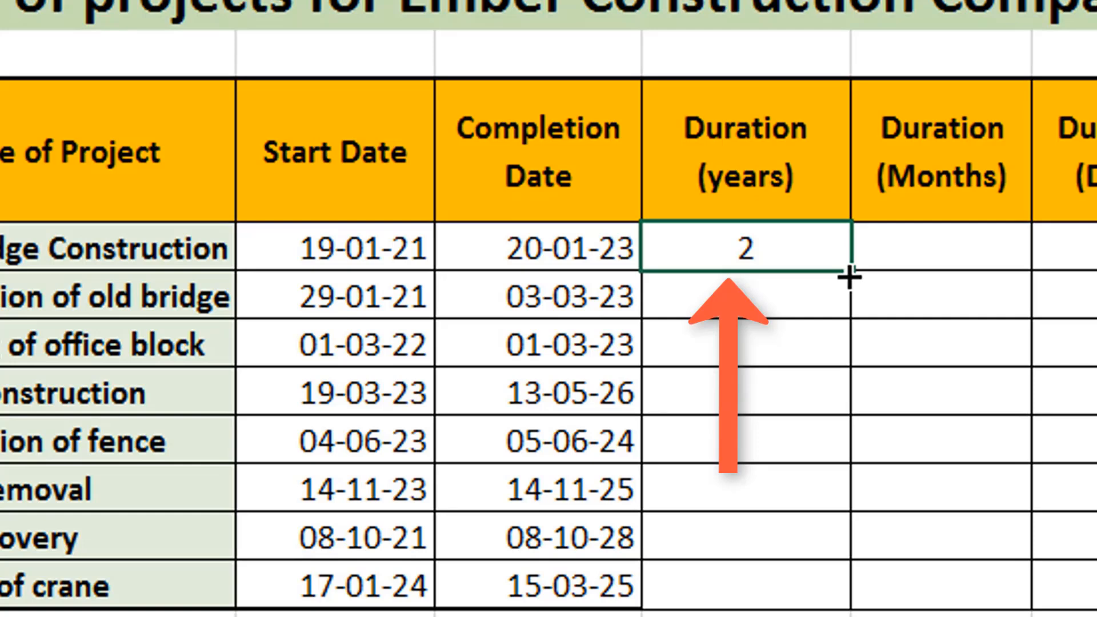
{"action": "left_click_drag", "start_coordinate": [848, 276], "coordinate": [840, 590]}
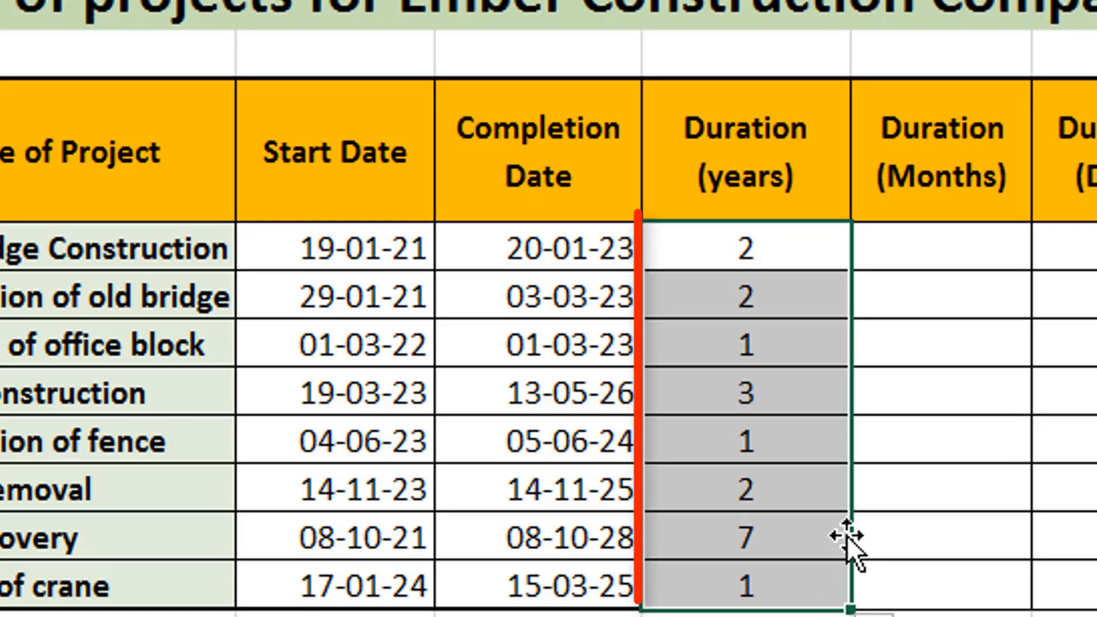
{"action": "left_click", "coordinate": [764, 540]}
{"action": "left_click", "coordinate": [770, 386]}
{"action": "left_click", "coordinate": [757, 344]}
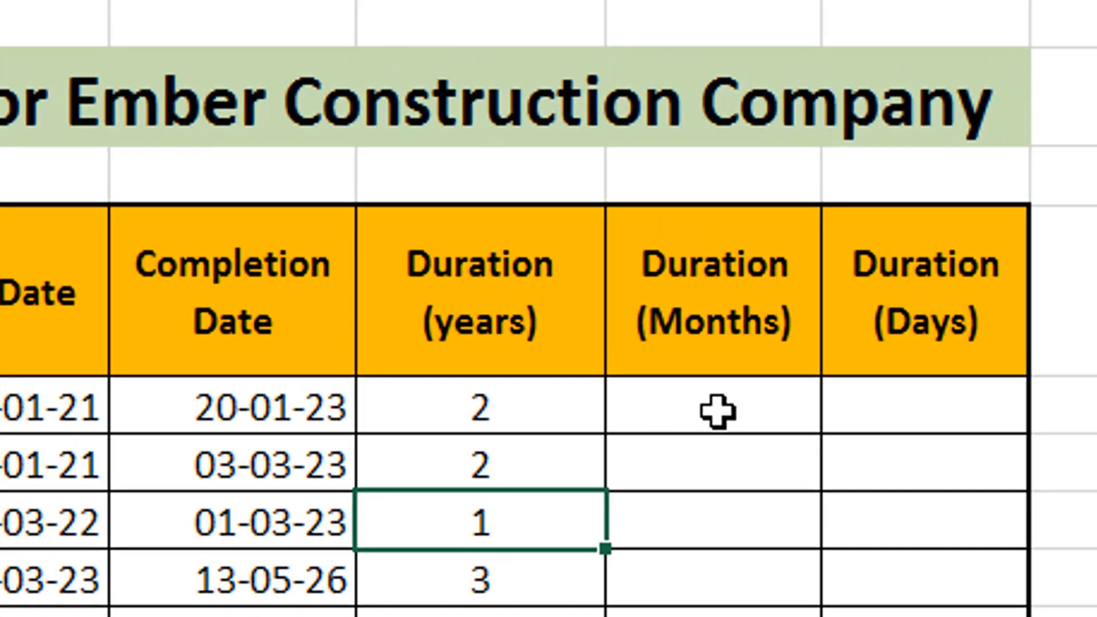
Step: Enter =DATEDIF(D7,E7,"M") in the Duration (Months) cell of the City Bridge Construction row
{"action": "left_click", "coordinate": [847, 270]}
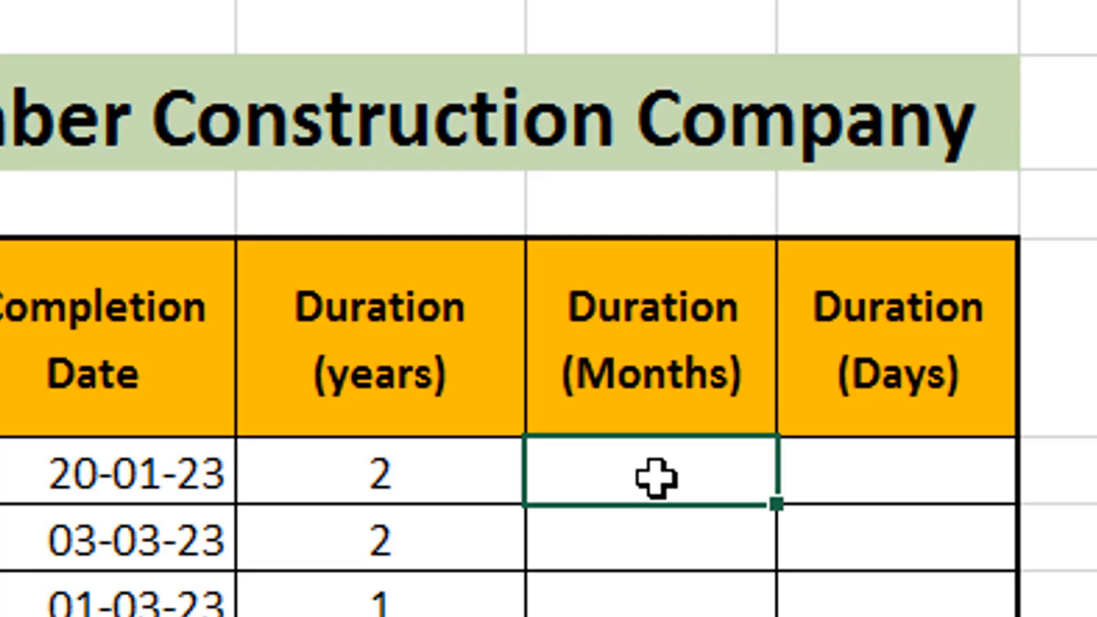
{"action": "type", "text": "=D"}
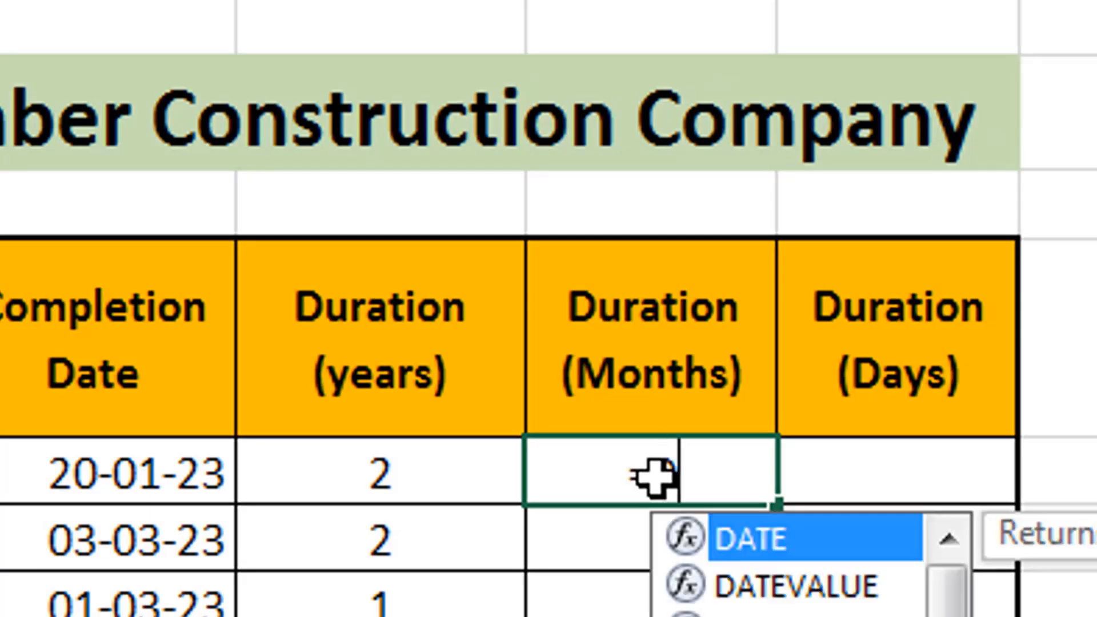
{"action": "type", "text": "ATEDIF"}
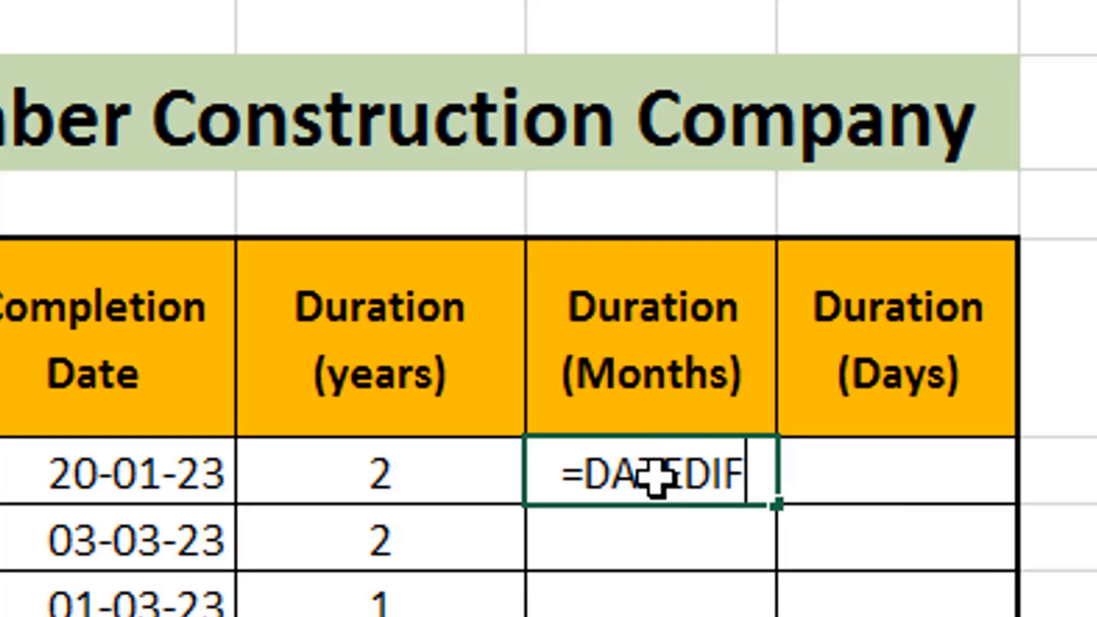
{"action": "type", "text": "("}
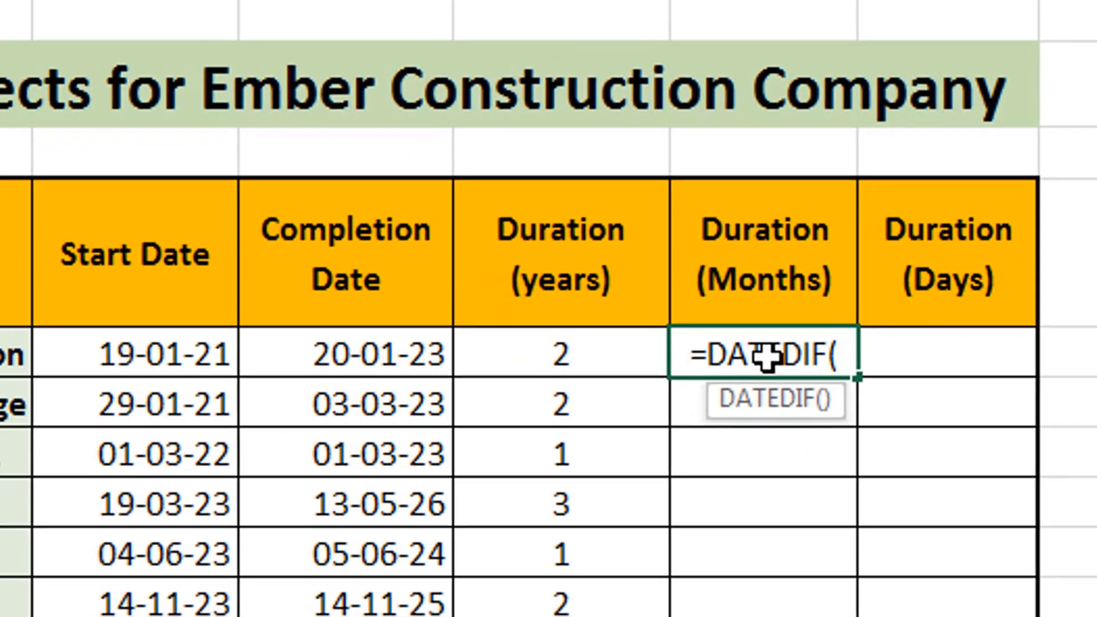
{"action": "left_click", "coordinate": [170, 352]}
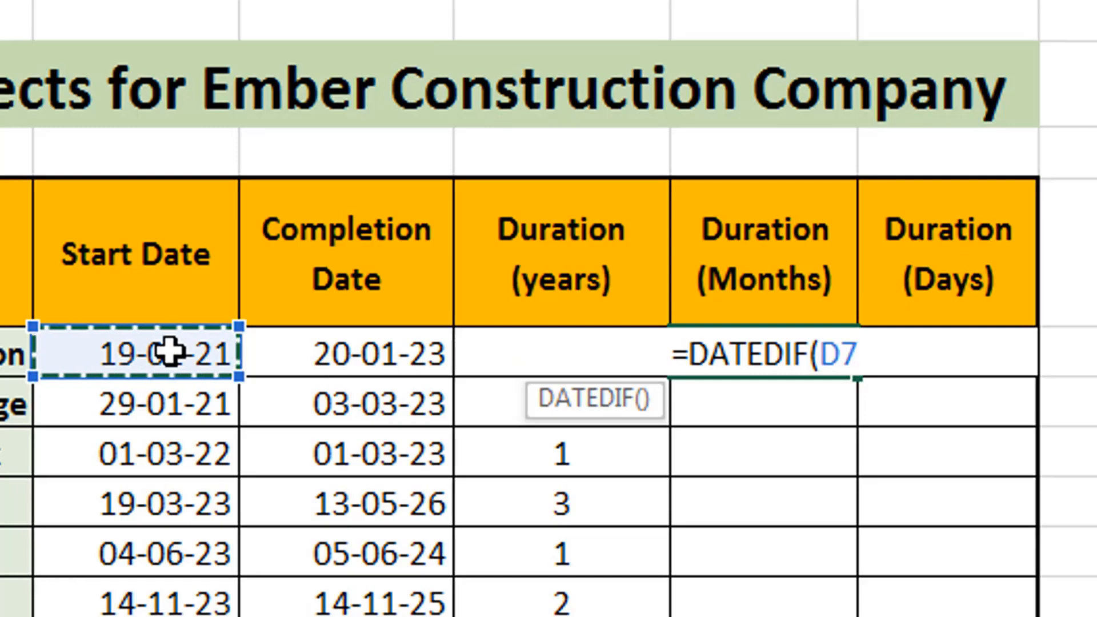
{"action": "type", "text": ","}
{"action": "left_click", "coordinate": [392, 352]}
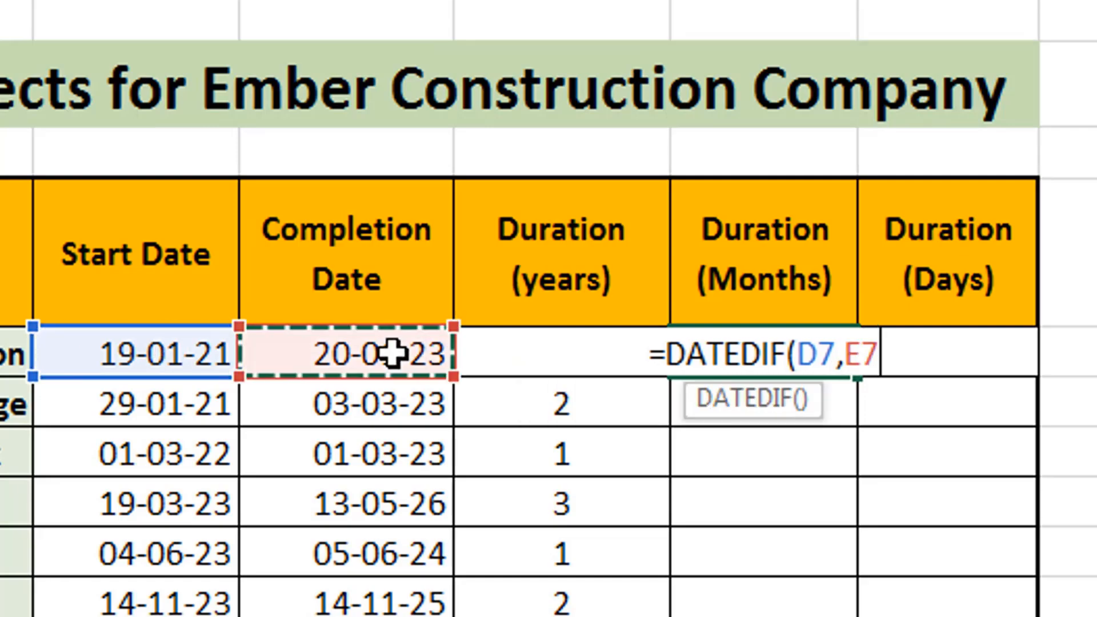
{"action": "type", "text": ","}
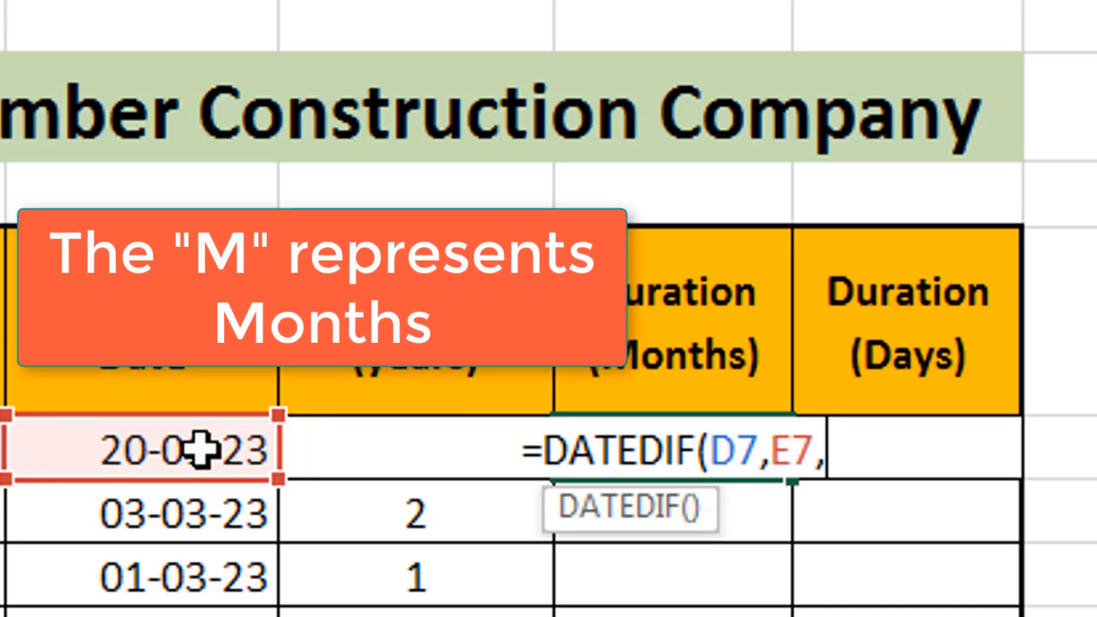
{"action": "type", "text": "\""}
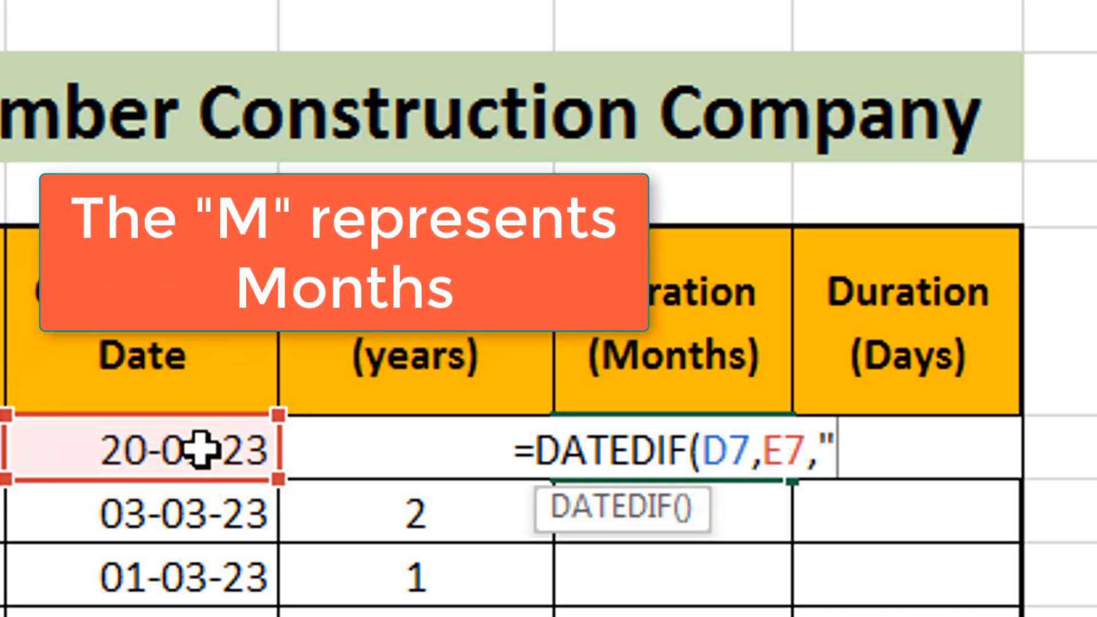
{"action": "type", "text": "M\""}
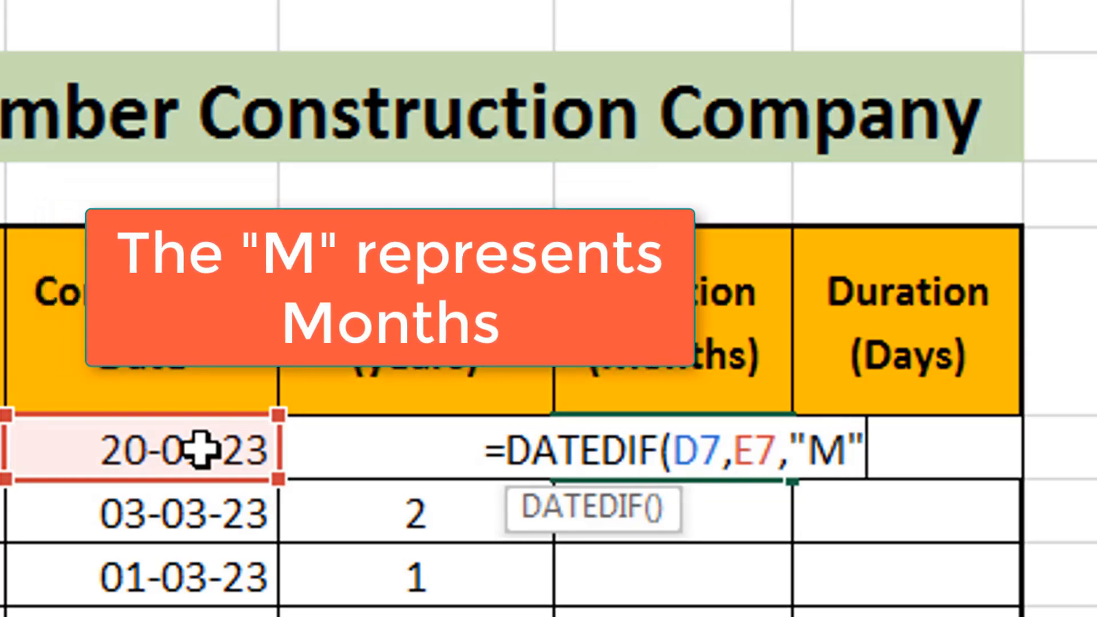
{"action": "type", "text": ")"}
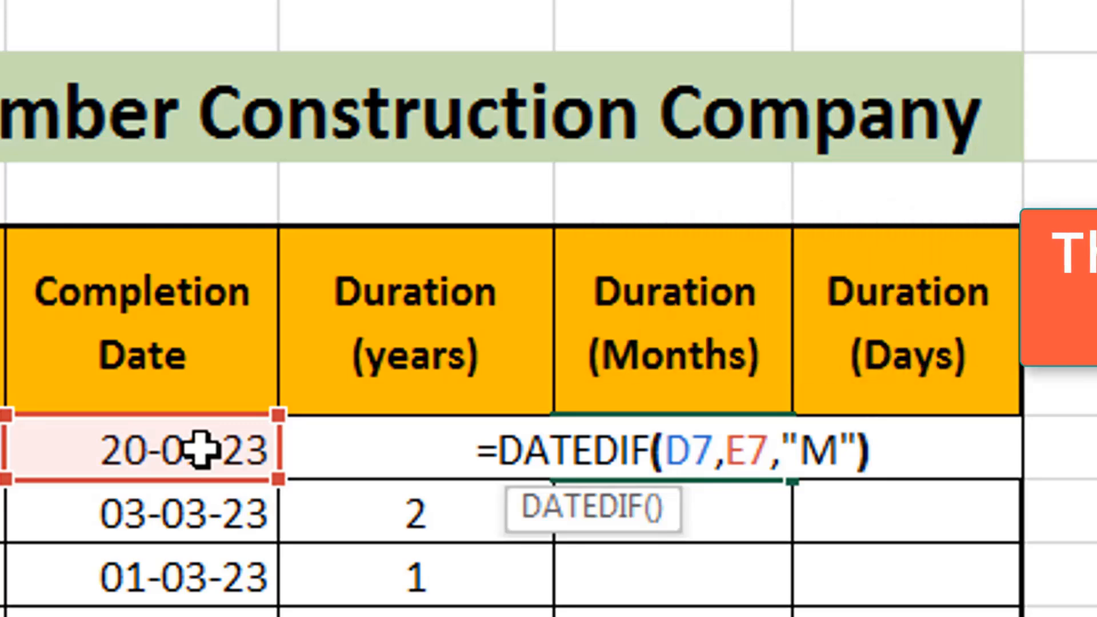
{"action": "key", "text": "Return"}
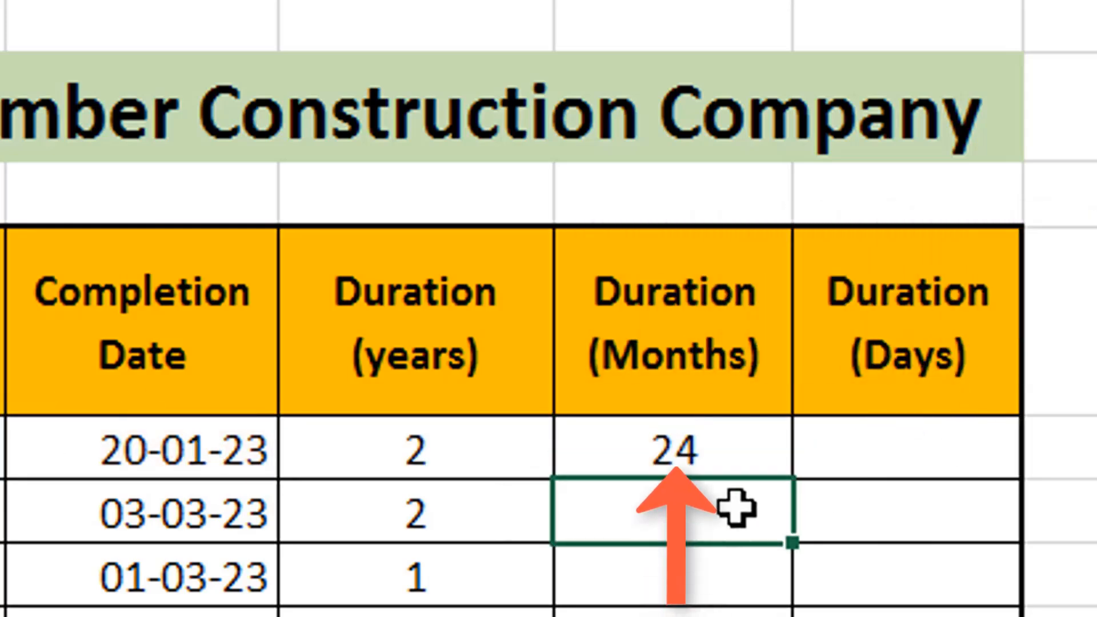
Step: Fill the Duration (Months) formula from the City Bridge Construction row down to the Towing of crane row
{"action": "left_click", "coordinate": [773, 457]}
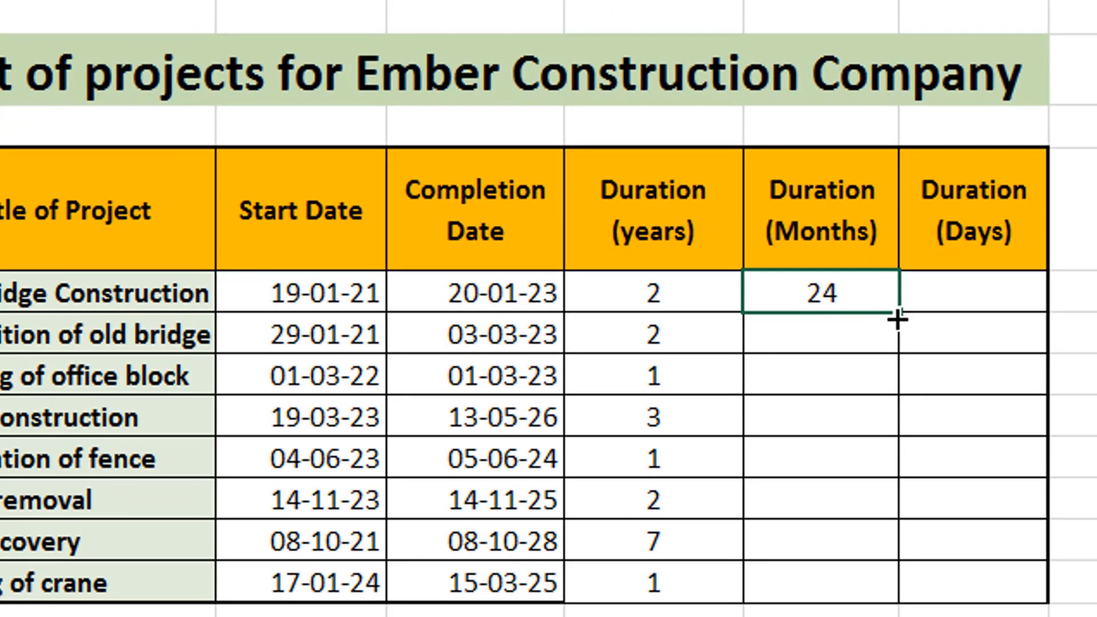
{"action": "mouse_move", "coordinate": [807, 460]}
{"action": "left_mouse_down"}
{"action": "mouse_move", "coordinate": [809, 558]}
{"action": "mouse_move", "coordinate": [894, 493]}
{"action": "mouse_move", "coordinate": [889, 595]}
{"action": "left_mouse_up"}
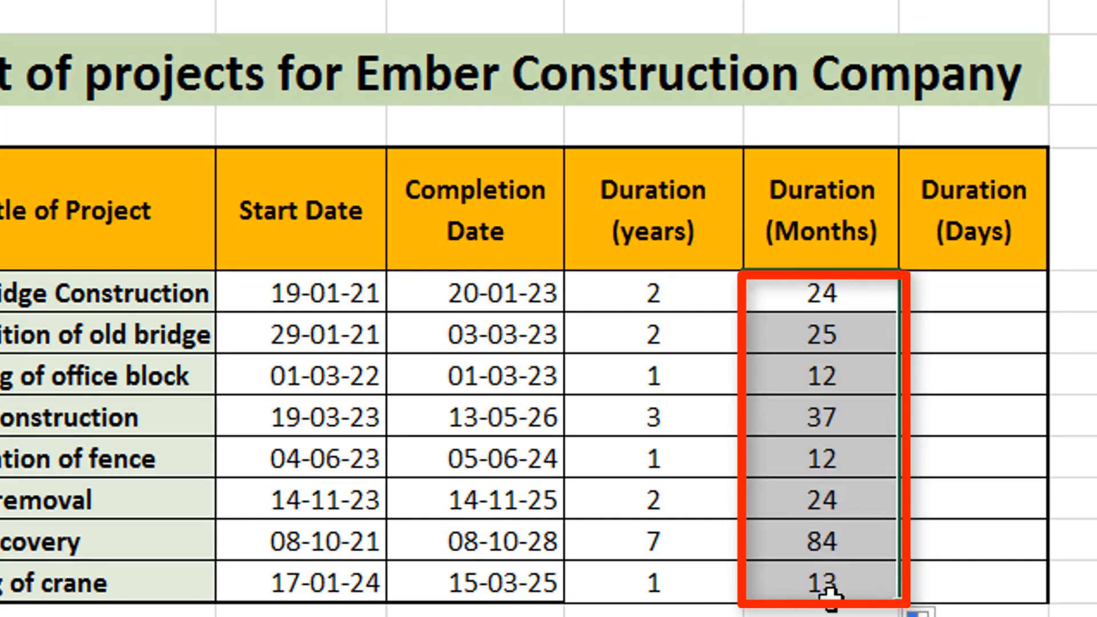
{"action": "left_click", "coordinate": [852, 545]}
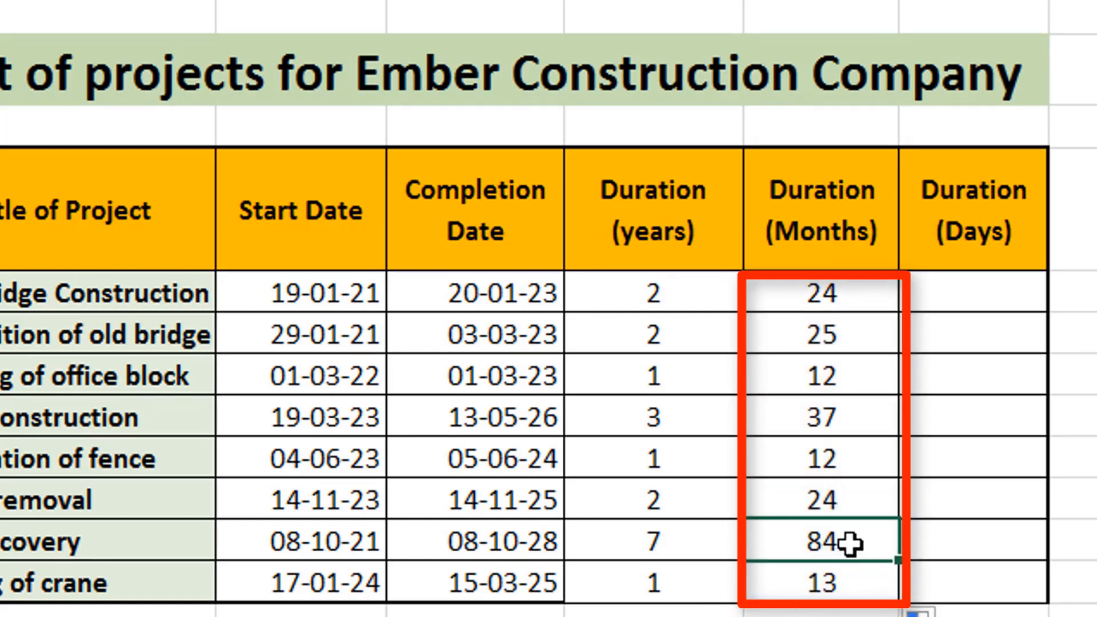
{"action": "left_click", "coordinate": [844, 501]}
{"action": "left_click", "coordinate": [840, 423]}
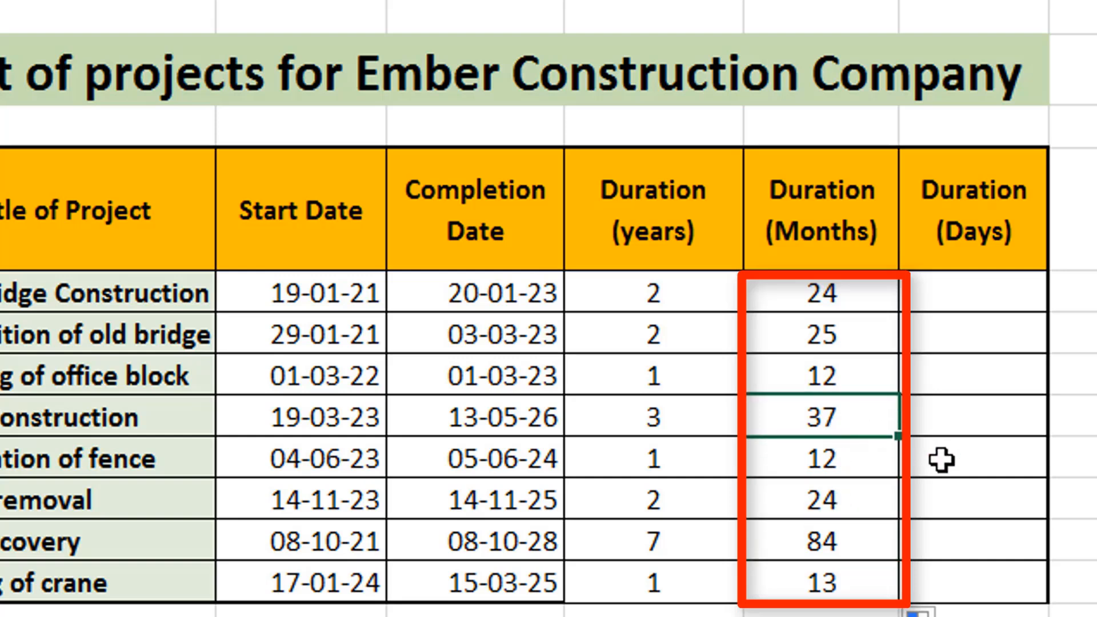
{"action": "left_click", "coordinate": [806, 588]}
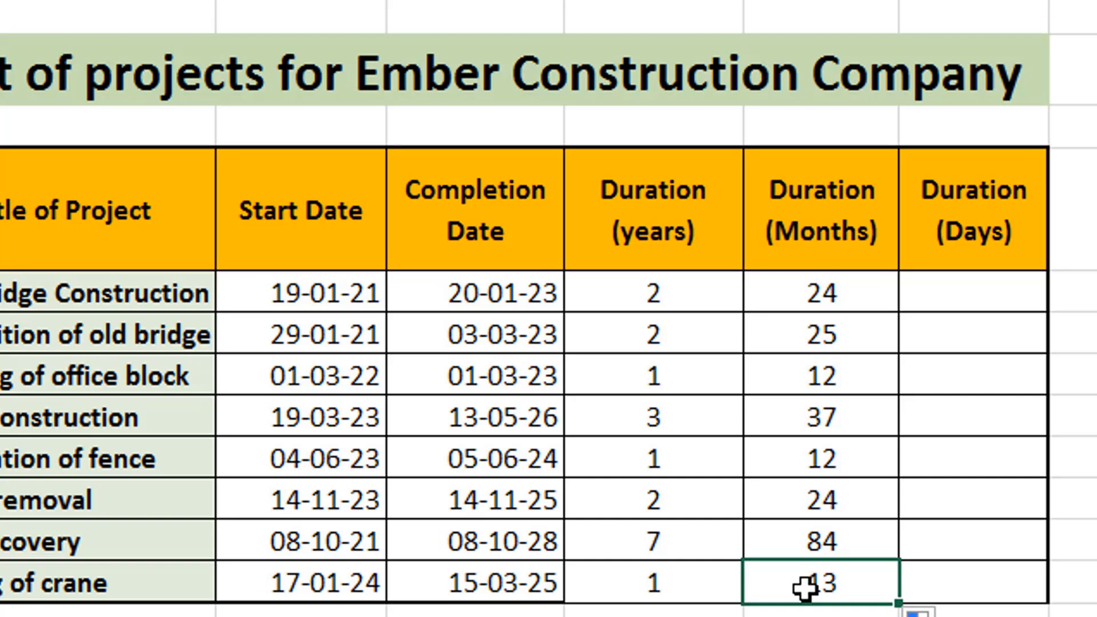
Step: Enter =DATEDIF(D7,E7,"D") in the Duration (Days) cell of the City Bridge Construction row
{"action": "left_click", "coordinate": [967, 300]}
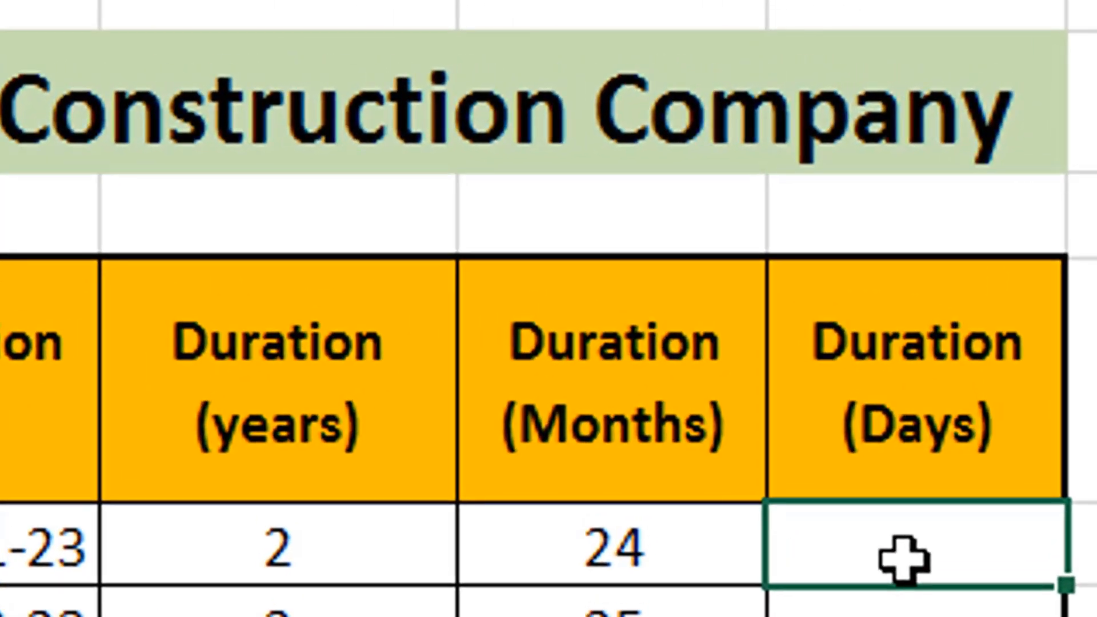
{"action": "double_click", "coordinate": [904, 560]}
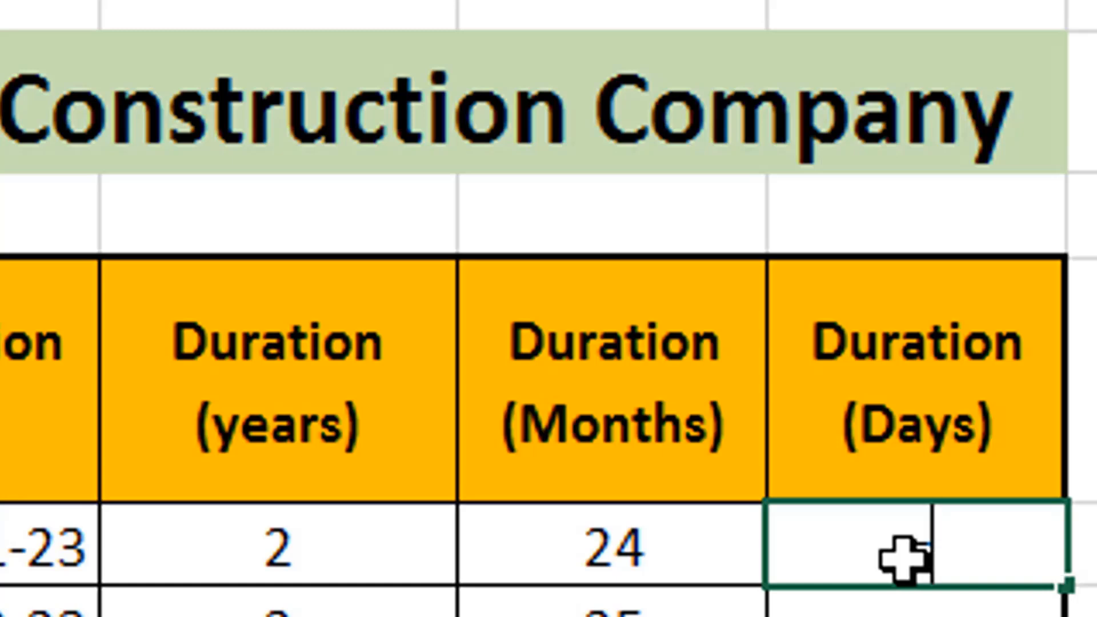
{"action": "type", "text": "=DATEDIF"}
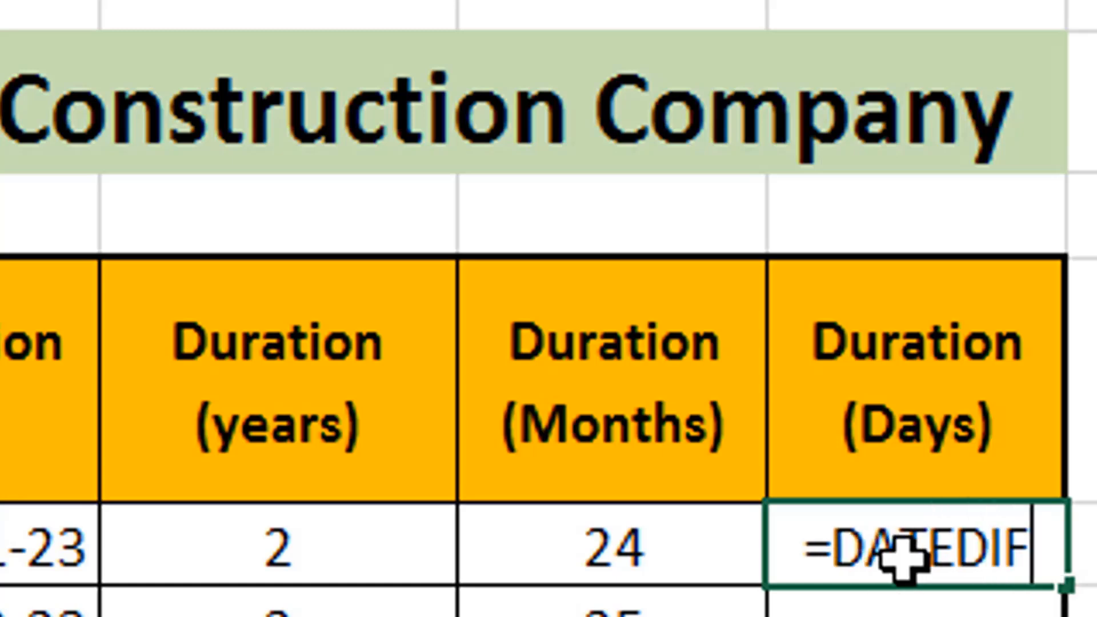
{"action": "type", "text": "("}
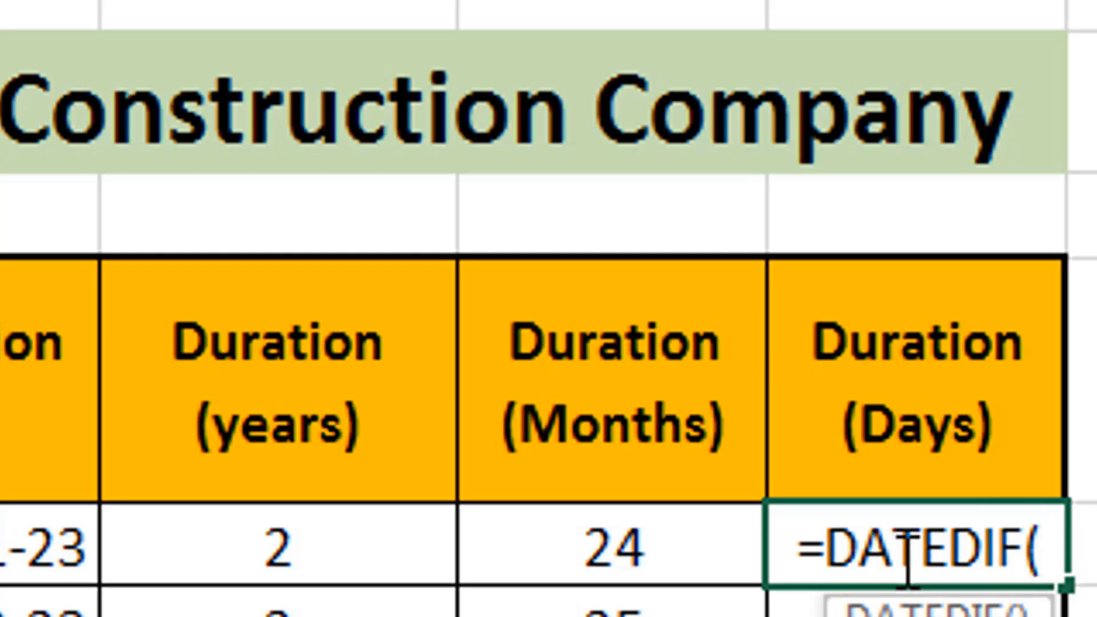
{"action": "type", "text": "D7"}
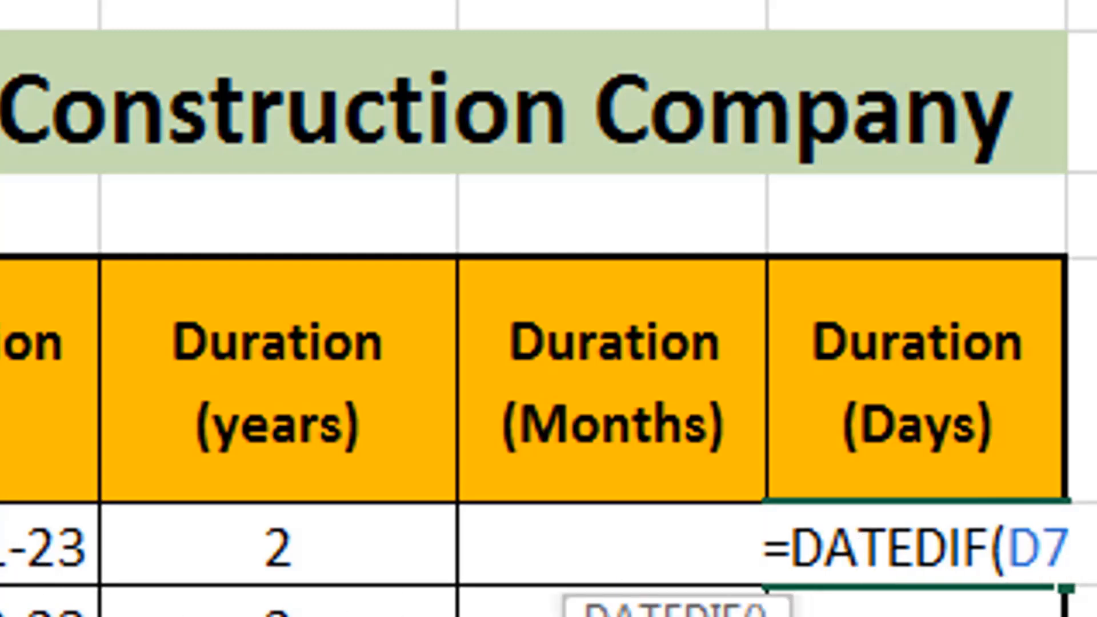
{"action": "type", "text": ","}
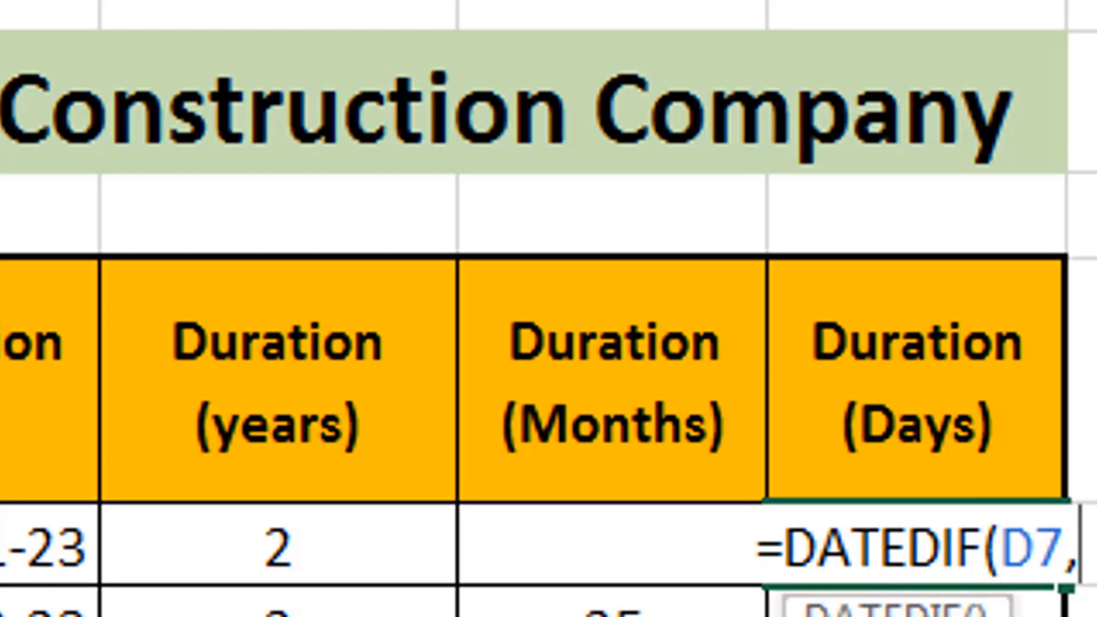
{"action": "left_click", "coordinate": [12, 500]}
{"action": "type", "text": ","}
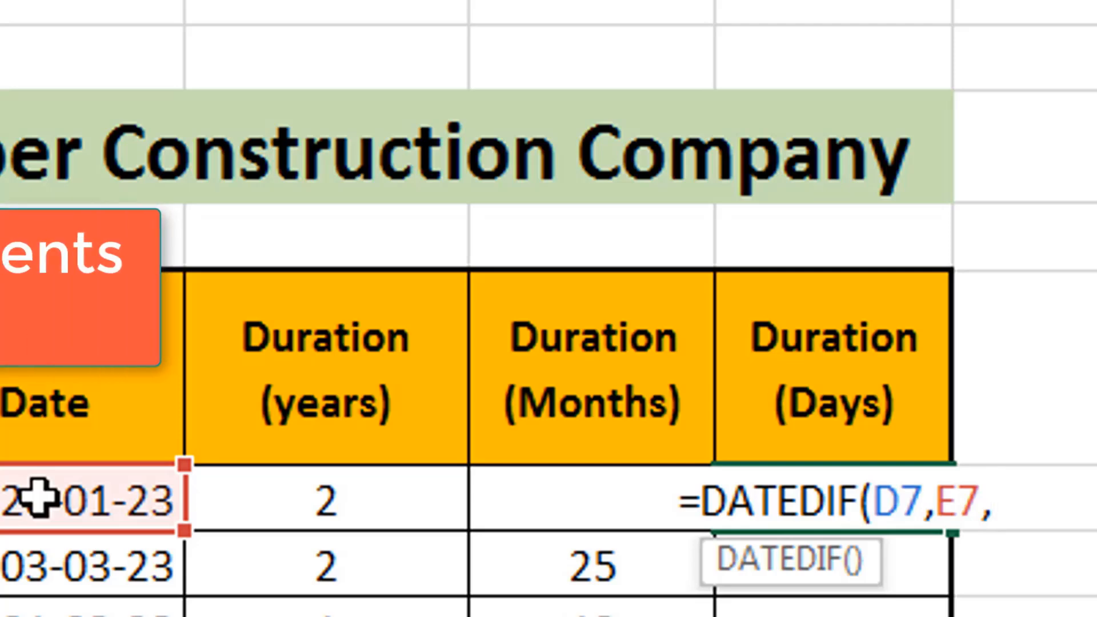
{"action": "type", "text": "\"D"}
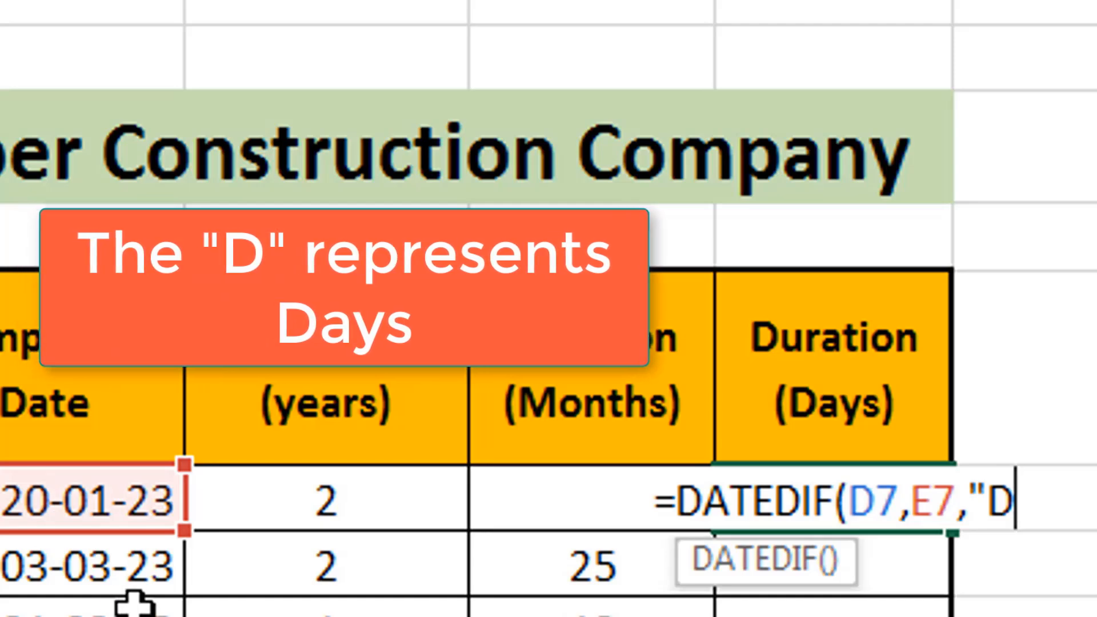
{"action": "type", "text": "\""}
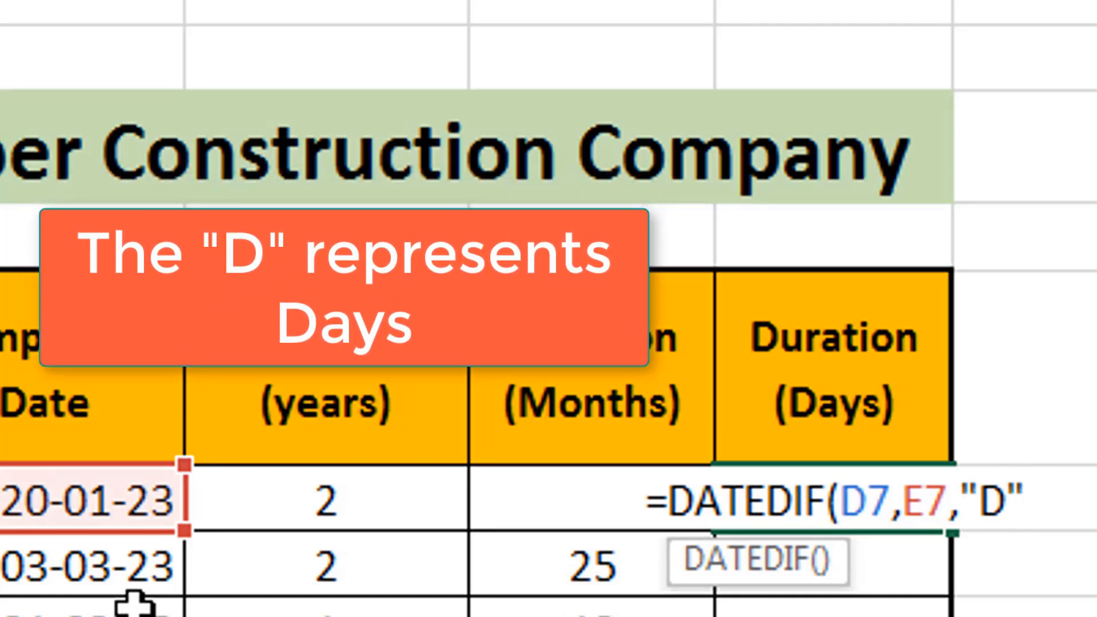
{"action": "type", "text": ")"}
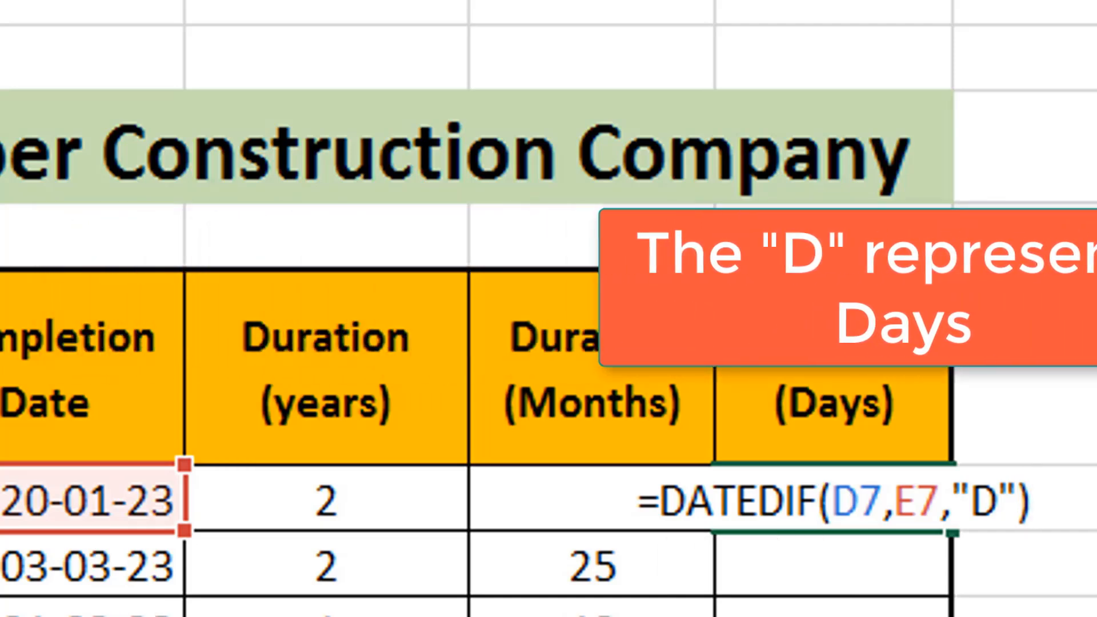
{"action": "key", "text": "Return"}
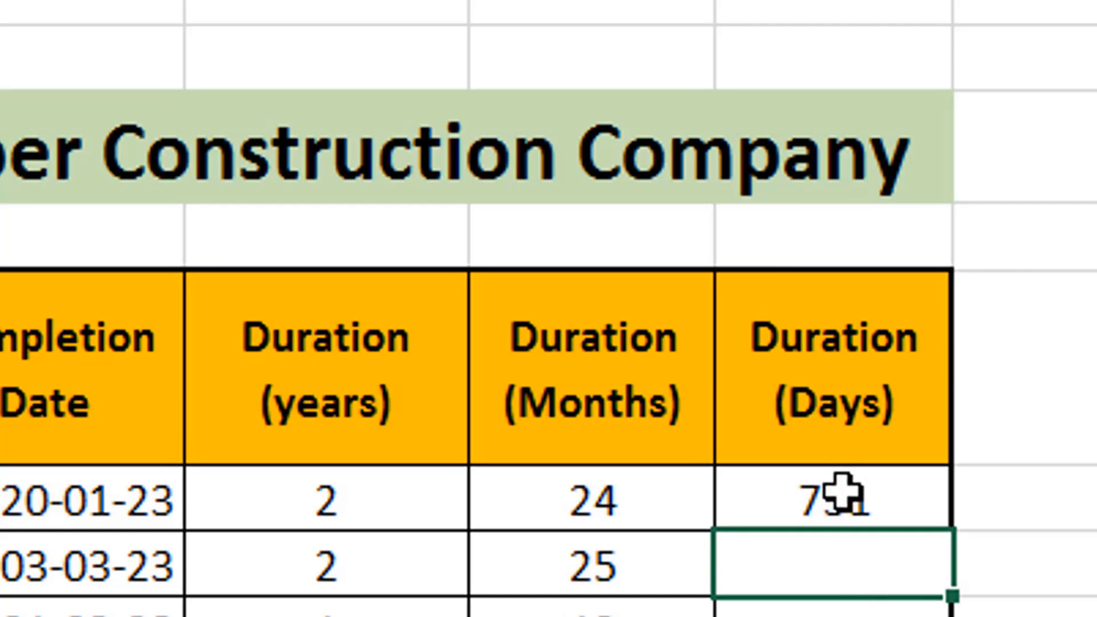
Step: Fill the Duration (Days) formula from the City Bridge Construction row down to the Towing of crane row
{"action": "left_click", "coordinate": [882, 506]}
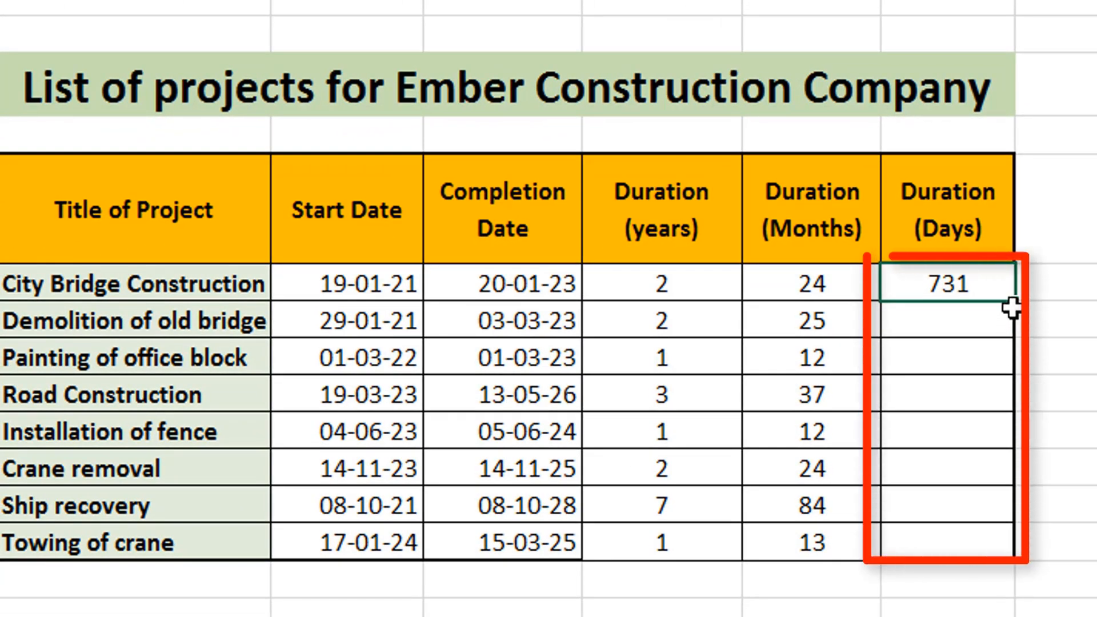
{"action": "left_click_drag", "start_coordinate": [1012, 334], "coordinate": [1010, 546]}
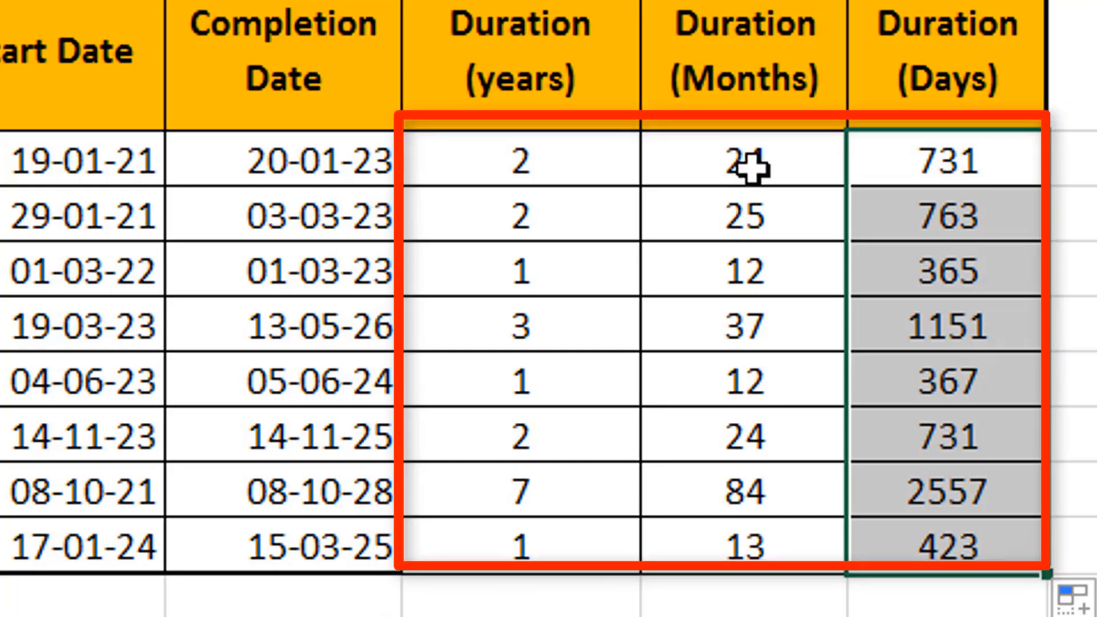
{"action": "left_click_drag", "start_coordinate": [752, 166], "coordinate": [764, 600]}
{"action": "left_click_drag", "start_coordinate": [546, 224], "coordinate": [514, 343]}
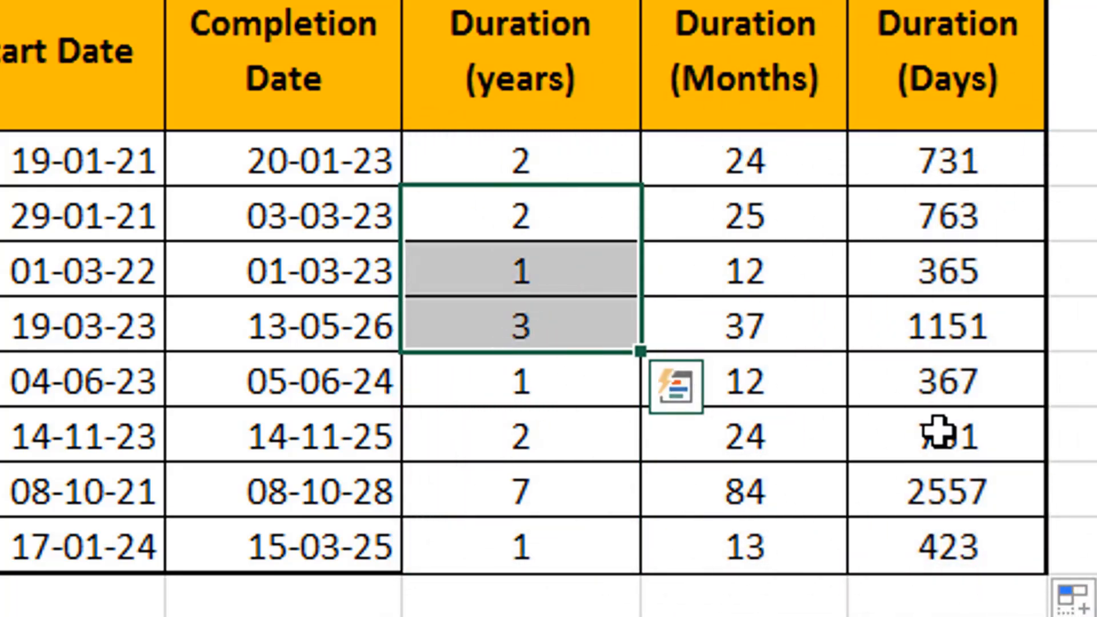
{"action": "left_click", "coordinate": [938, 434]}
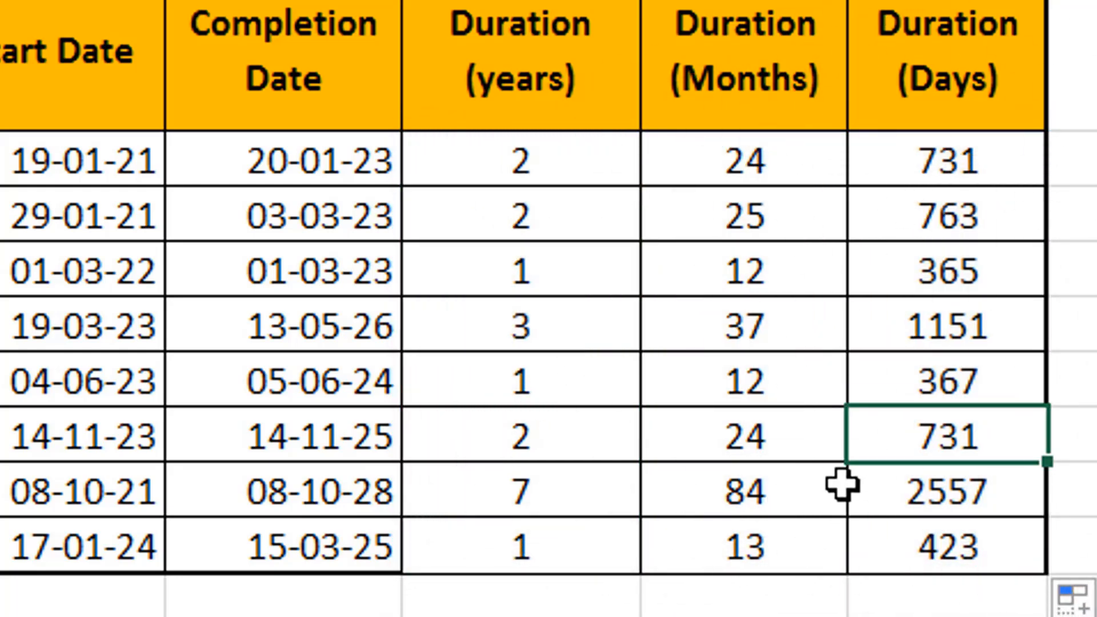